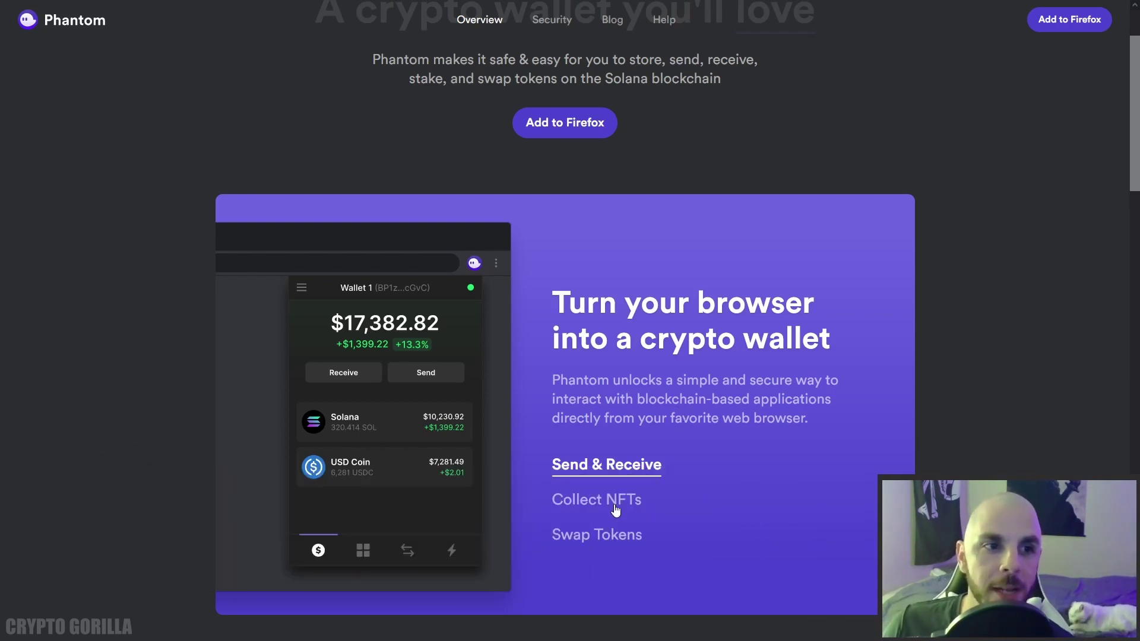
Preview the Collect NFTs and Swap Tokens features on the Phantom website, then return to the top.
left_click(615, 507)
left_click(620, 539)
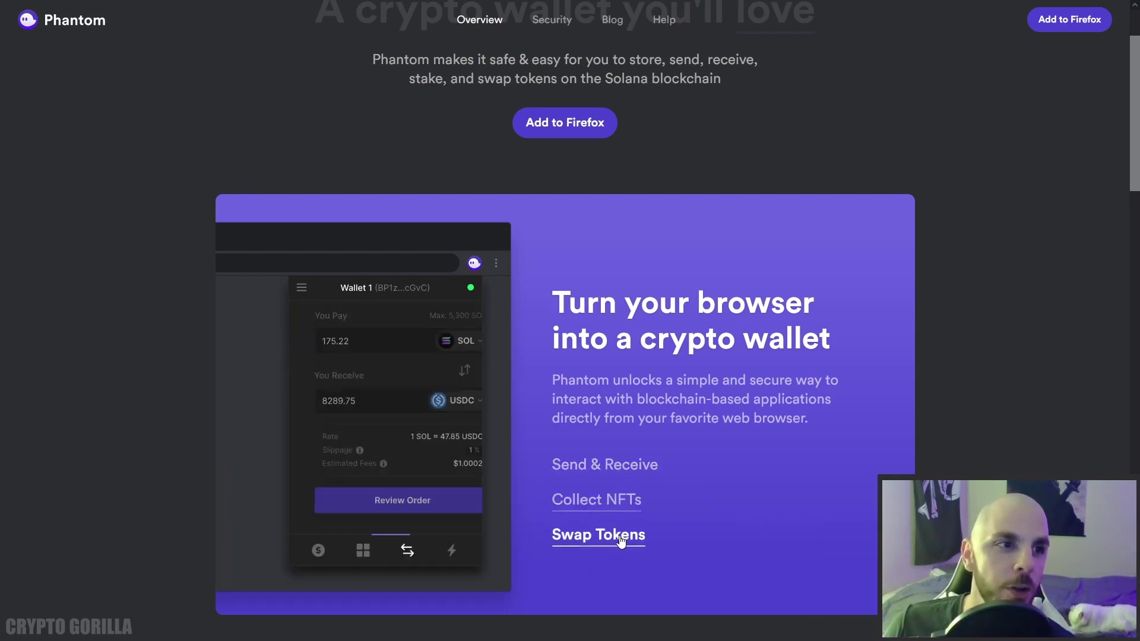
scroll(629, 524, "up", 2)
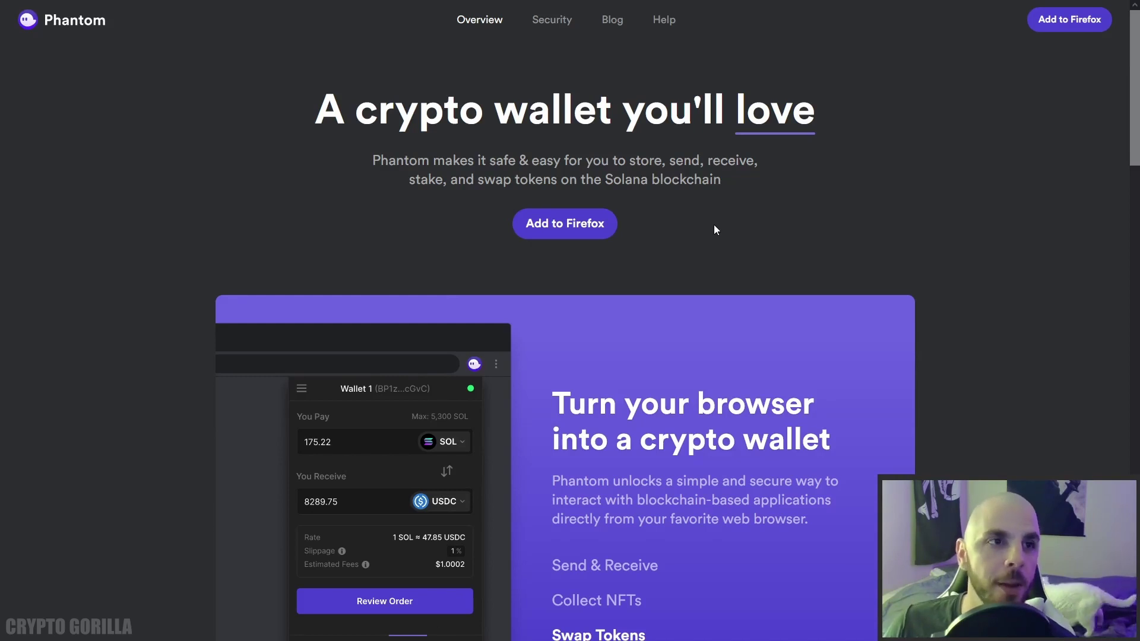
Install the Phantom add-on from Firefox Add-ons and grant its permissions.
left_click(577, 231)
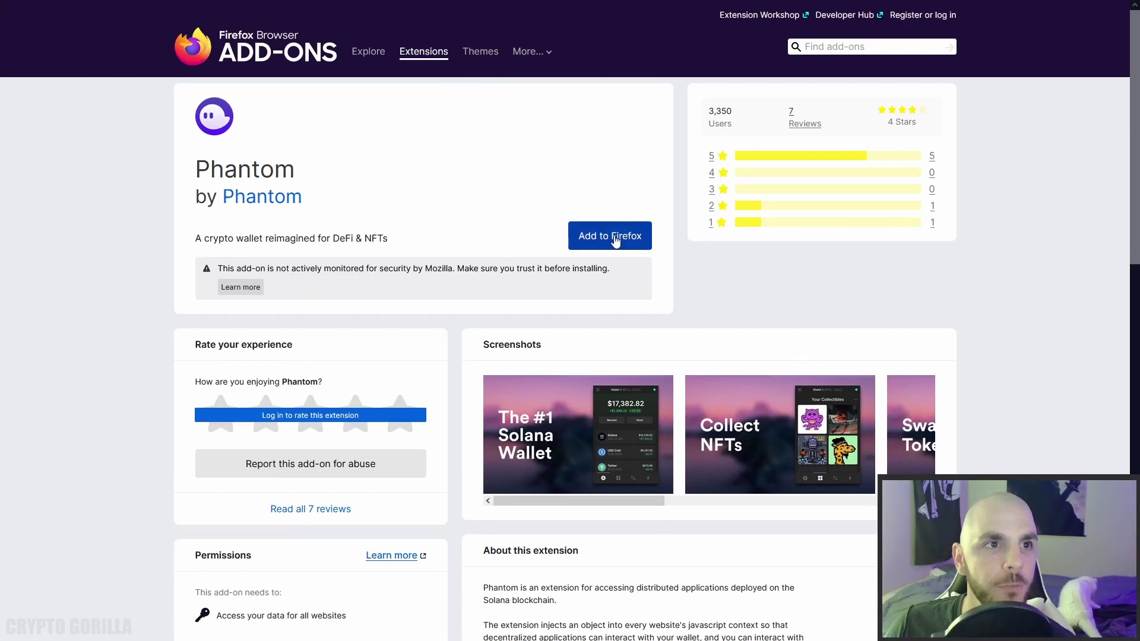
left_click(618, 242)
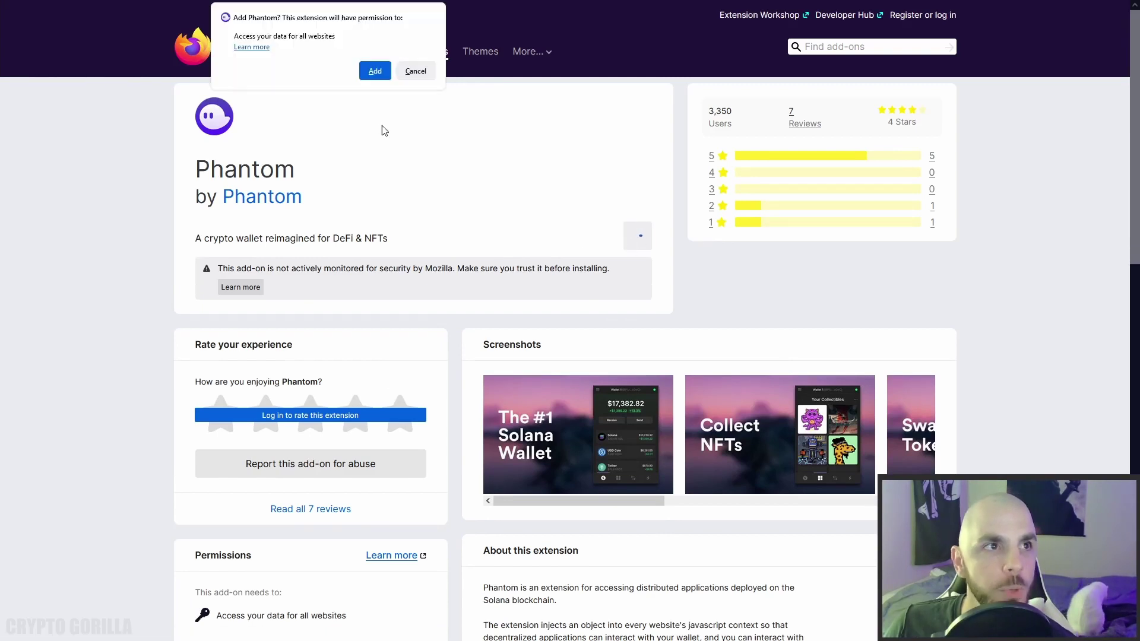
left_click(375, 71)
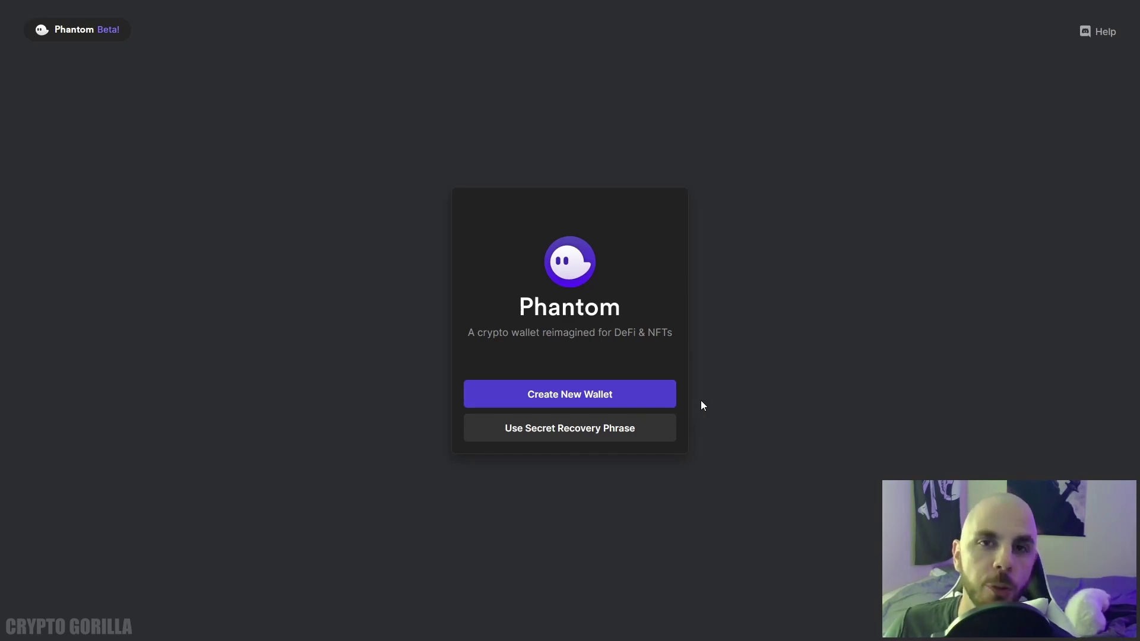
Create a new wallet, confirm the recovery phrase was saved, set a password and skip the shortcut tip.
left_click(641, 404)
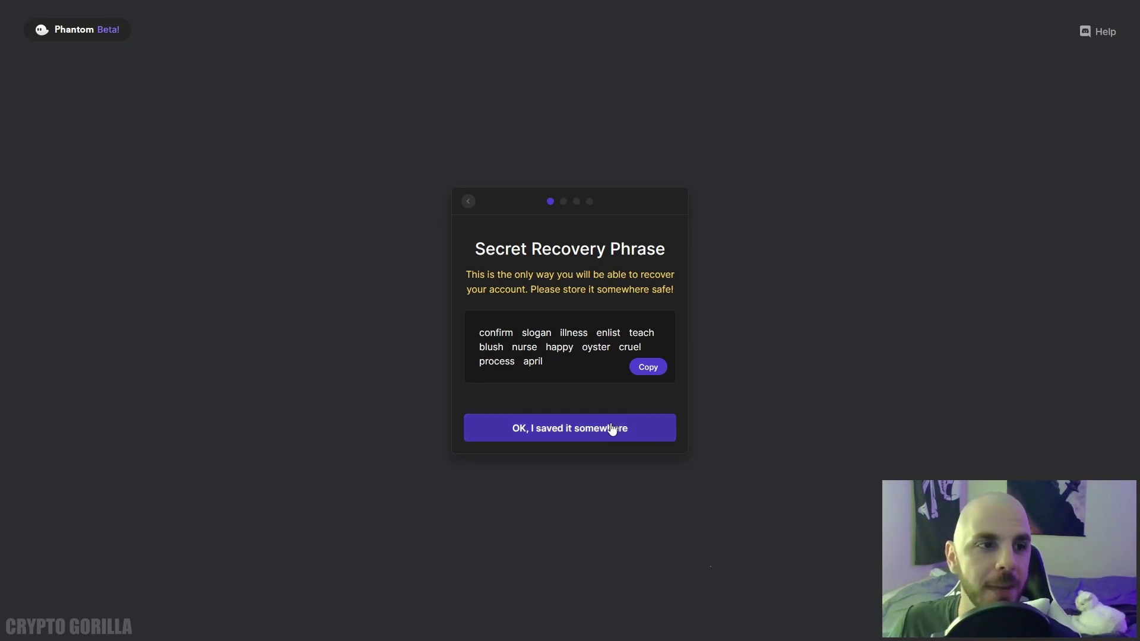
left_click(529, 429)
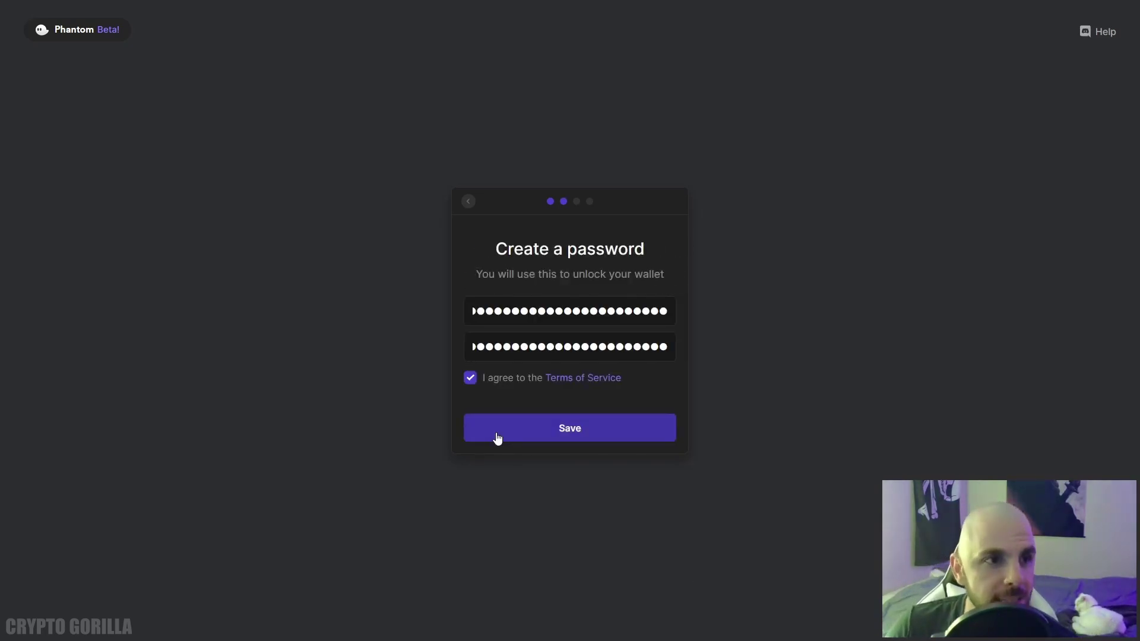
left_click(498, 438)
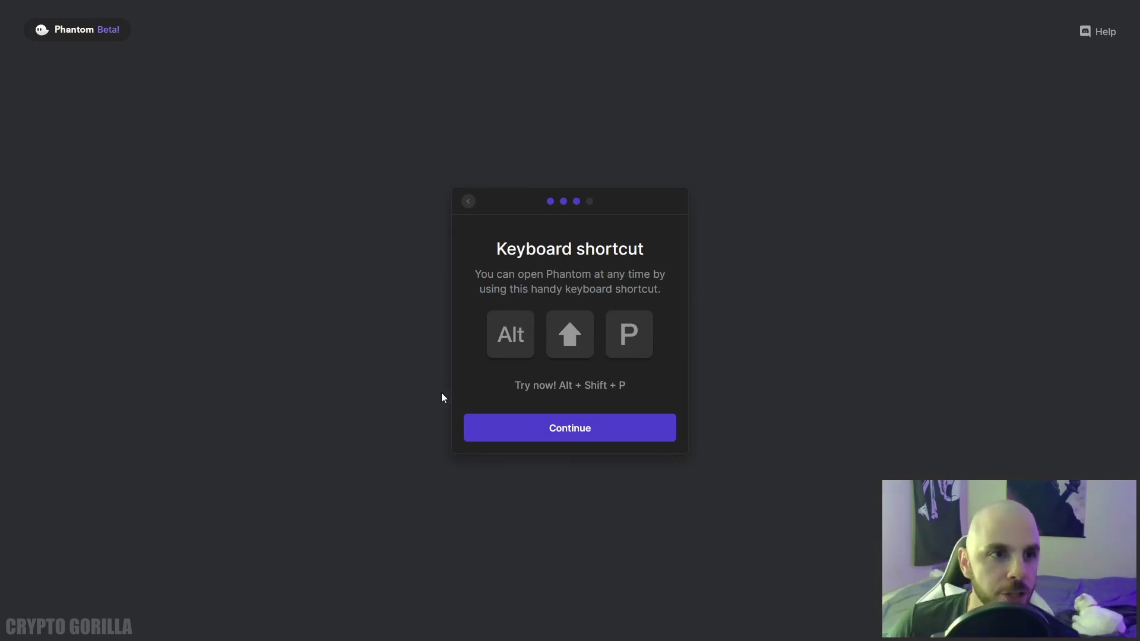
left_click(522, 423)
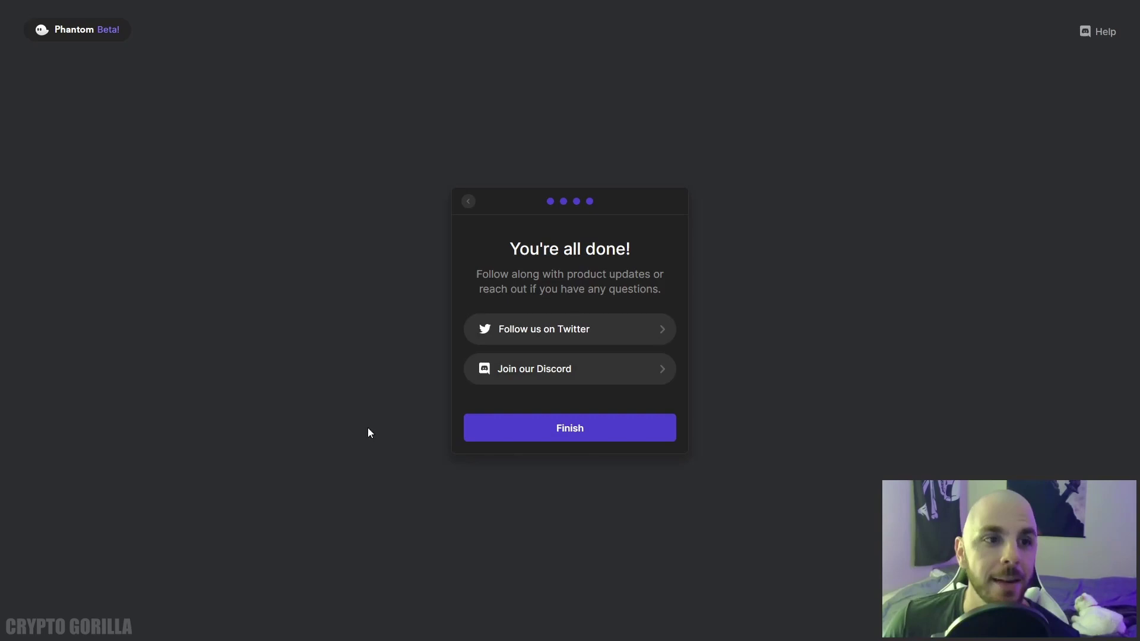
Finish setup, open the Phantom toolbar popup and view the collectibles tab.
left_click(530, 427)
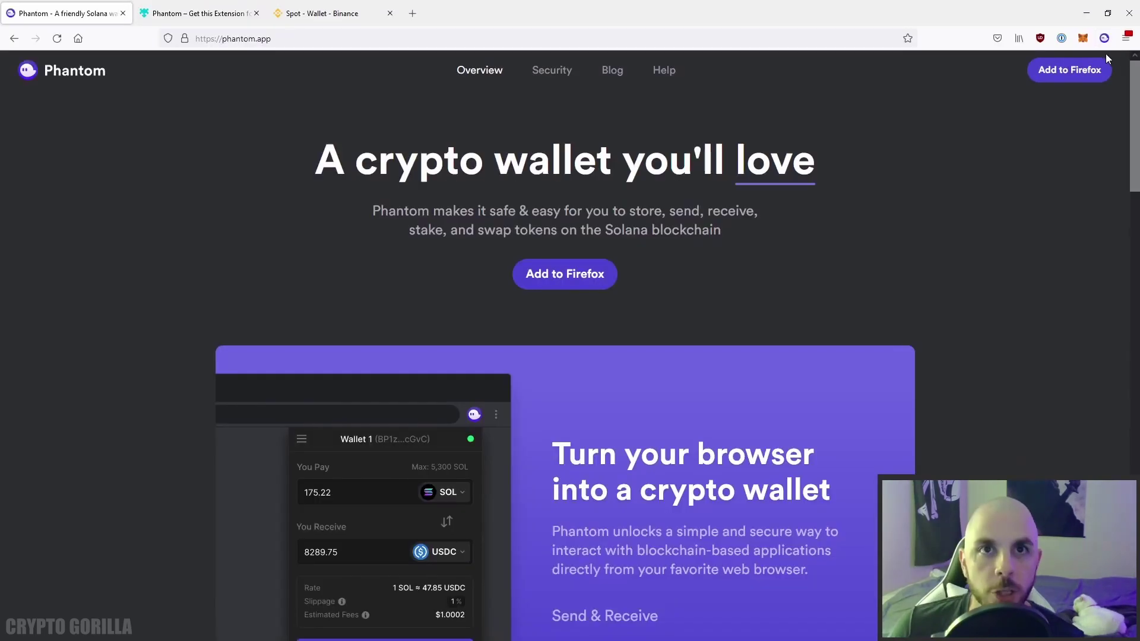
left_click(1104, 38)
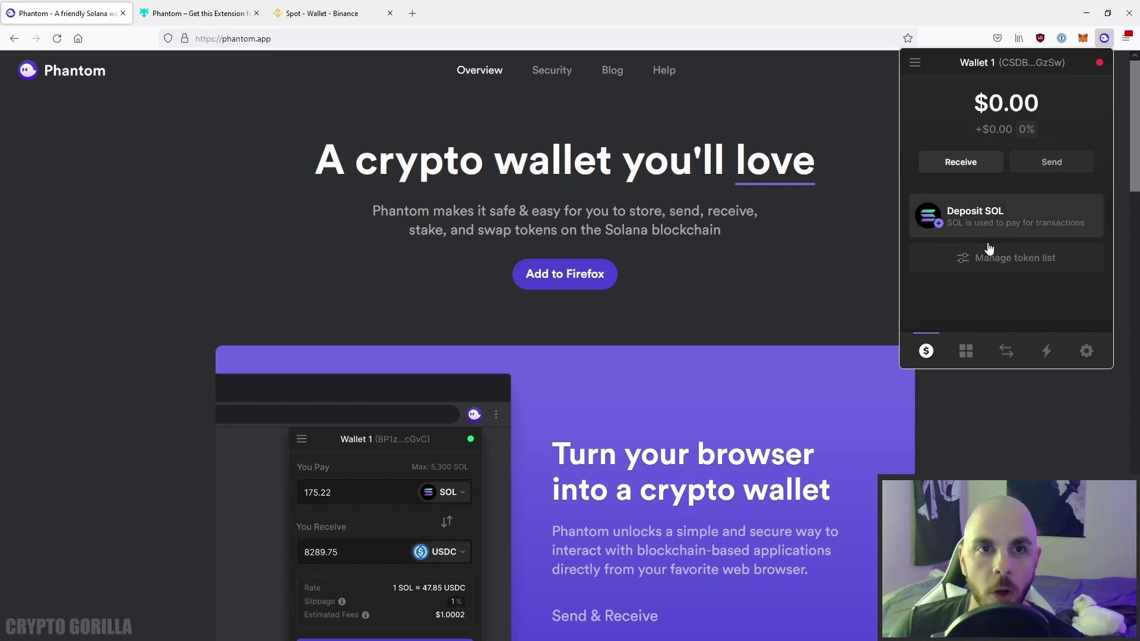
left_click(967, 350)
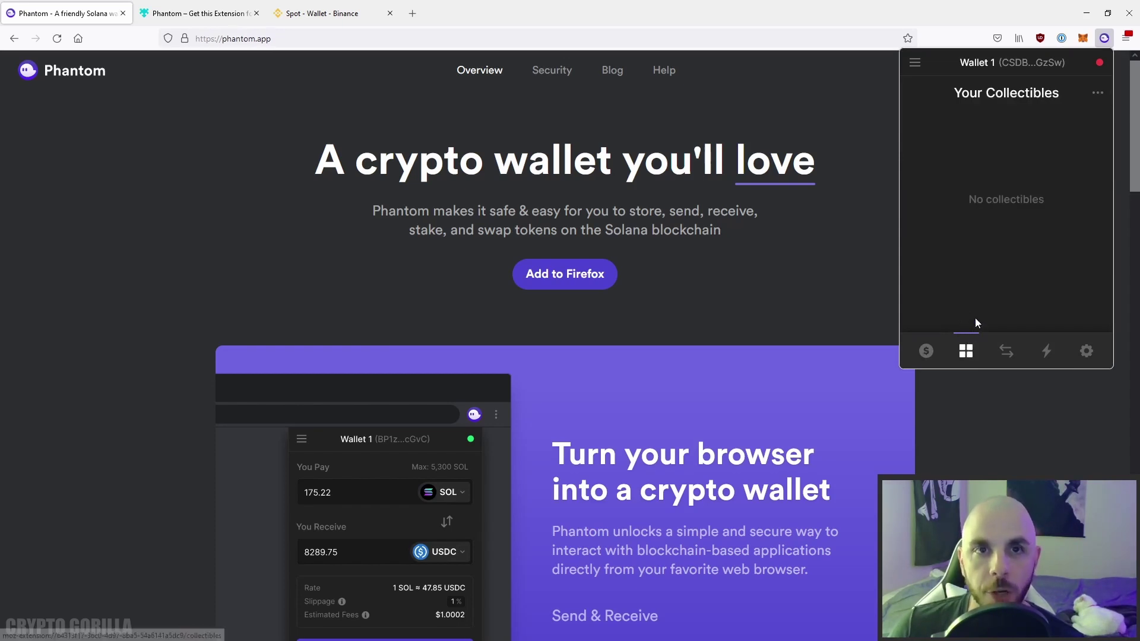
Check the swap form's list of receivable tokens, then view recent activity.
left_click(1008, 352)
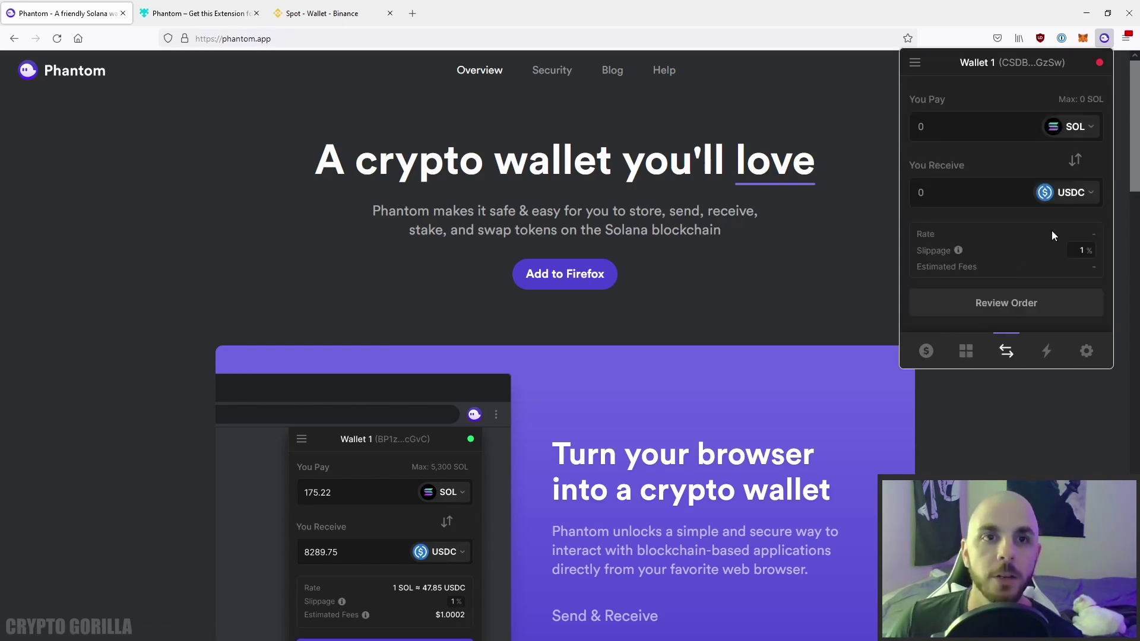
left_click(1095, 193)
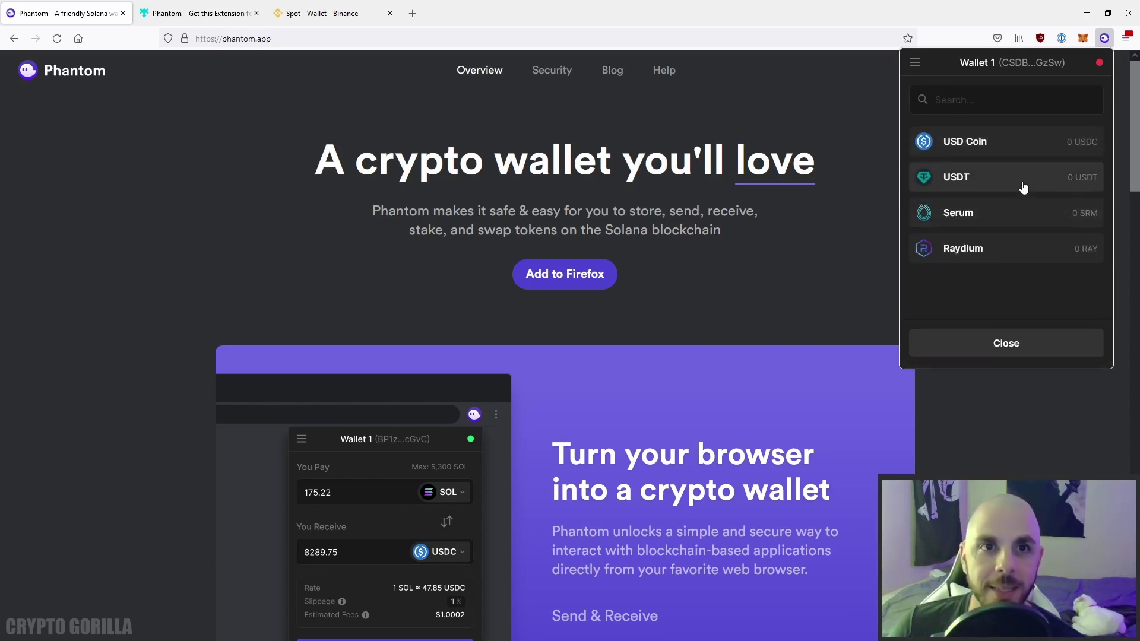
left_click(1044, 343)
left_click(1047, 349)
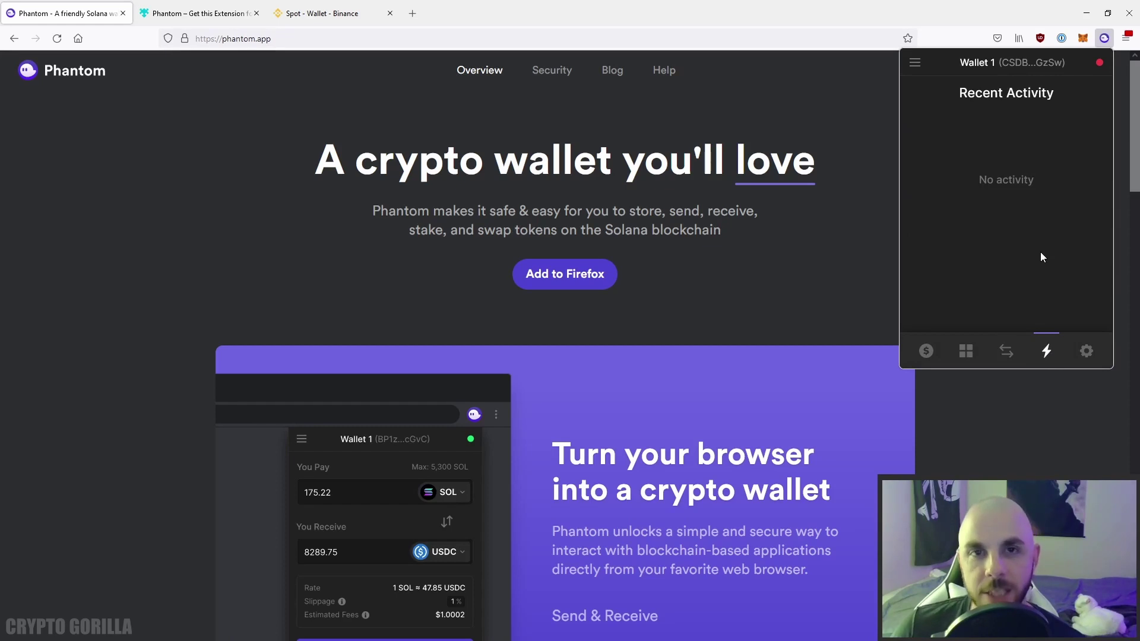
Open the wallet settings and scroll through its options.
left_click(1087, 351)
scroll(1040, 267, "down", 3)
scroll(1024, 249, "up", 3)
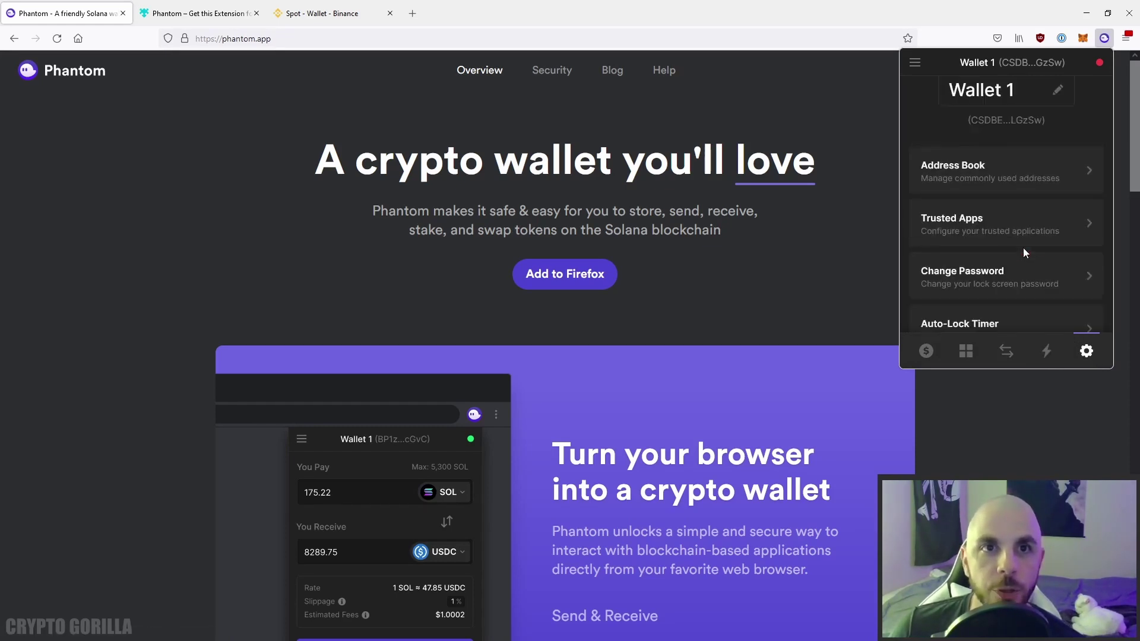
scroll(1032, 173, "down", 5)
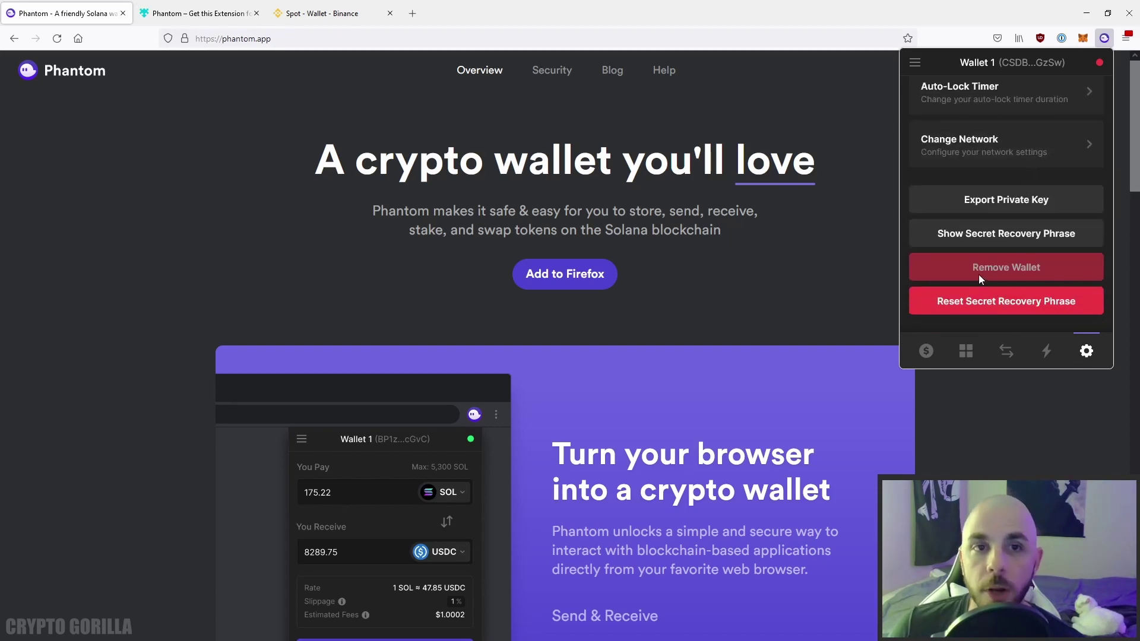
scroll(985, 309, "up", 5)
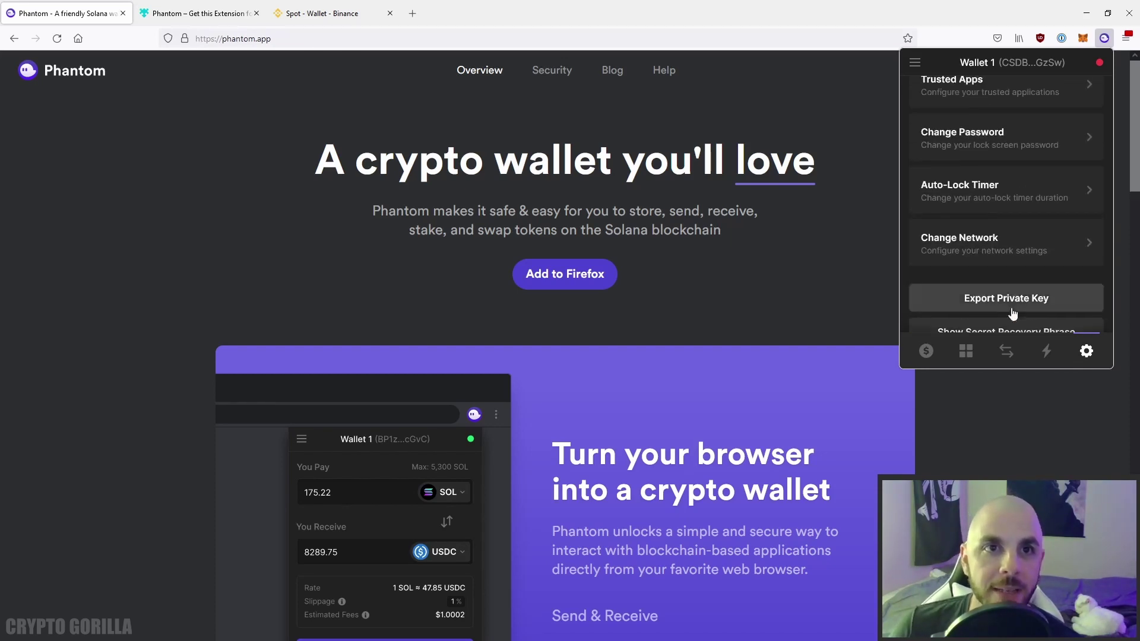
Browse the Manage token list from the $ balance tab, then close it with Escape.
left_click(926, 351)
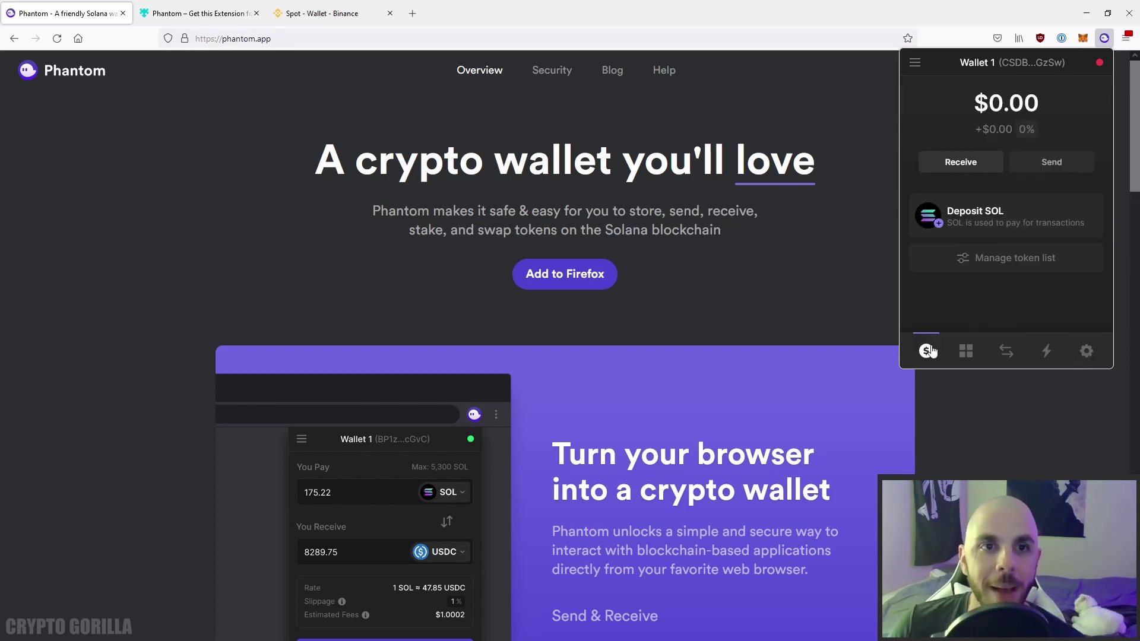
left_click(1001, 266)
scroll(1007, 195, "down", 10)
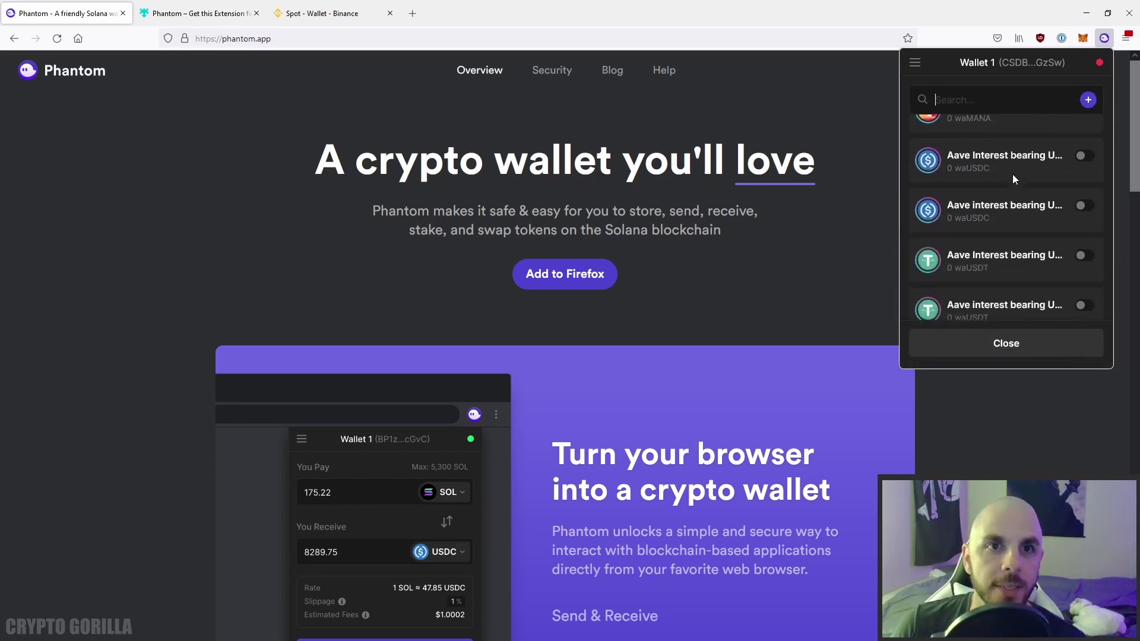
scroll(1013, 205, "down", 15)
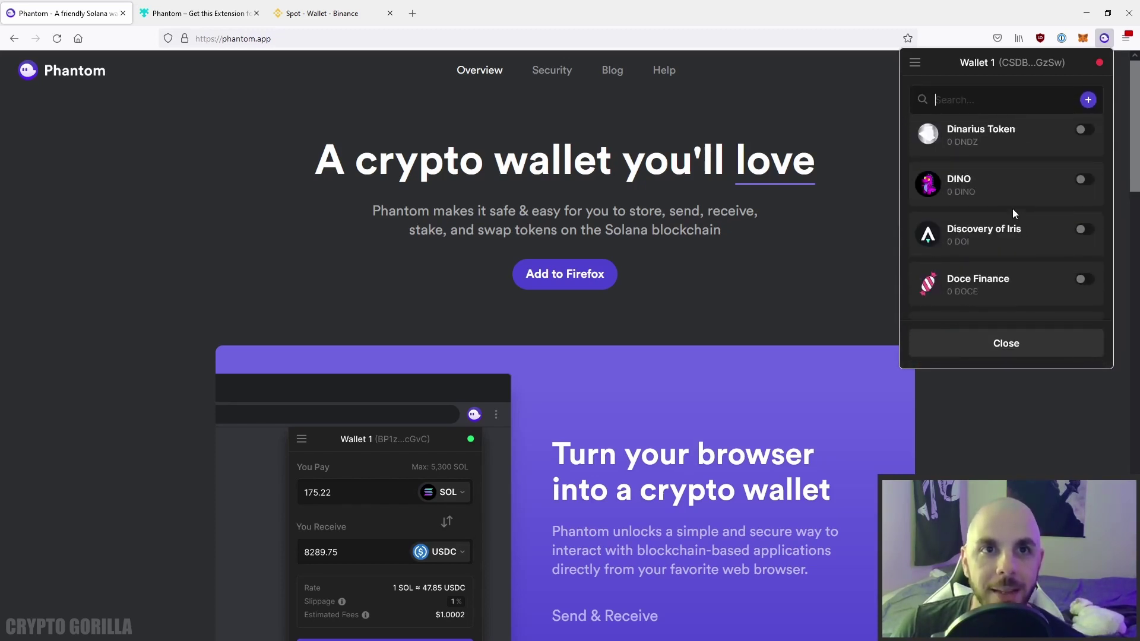
scroll(1005, 220, "down", 10)
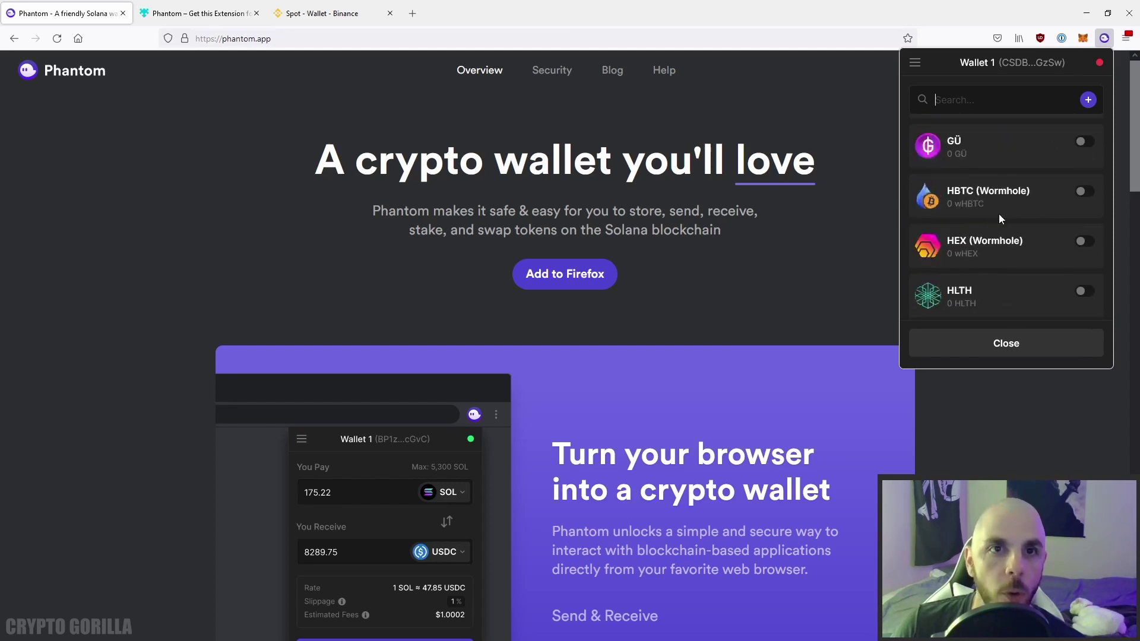
key("Escape")
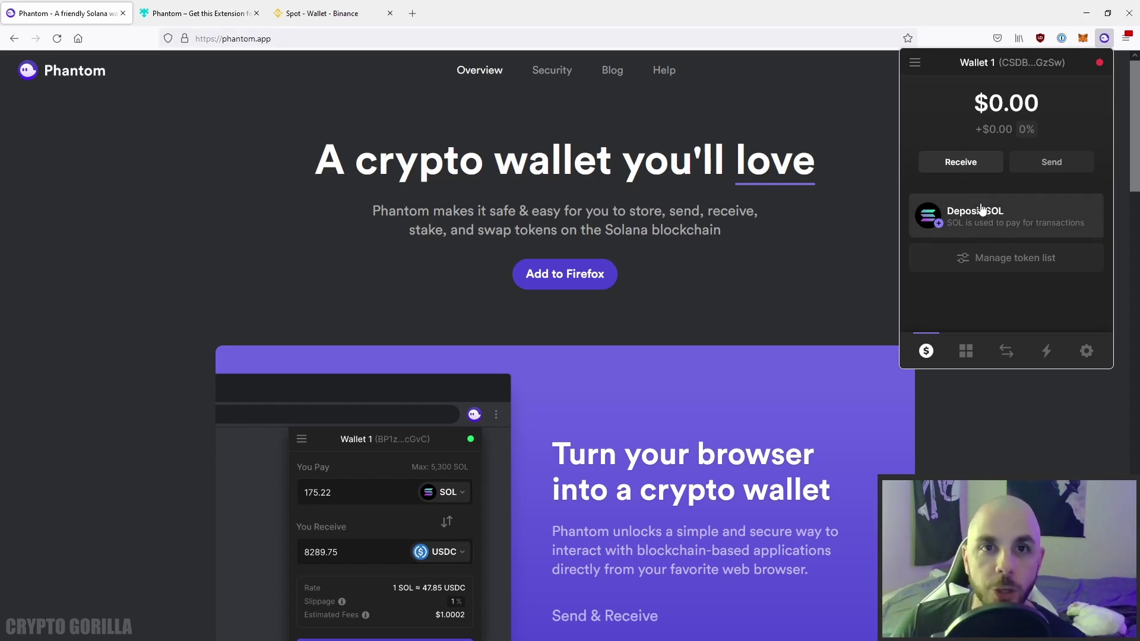
Copy Wallet 1's deposit address via Deposit SOL, Send from wallet / exchange.
left_click(985, 169)
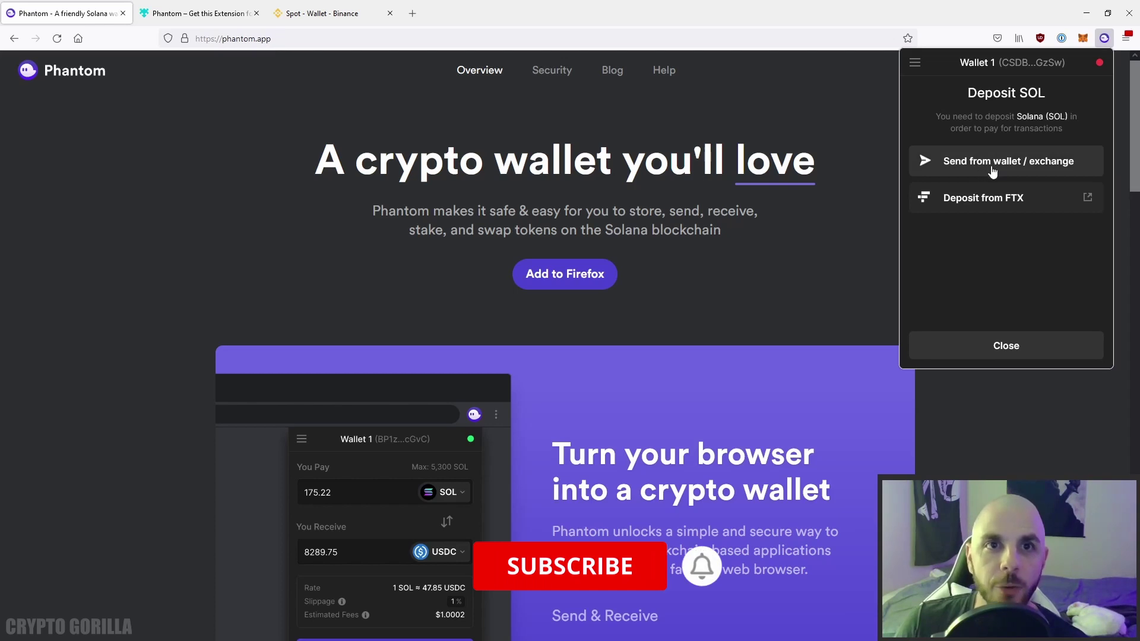
left_click(992, 170)
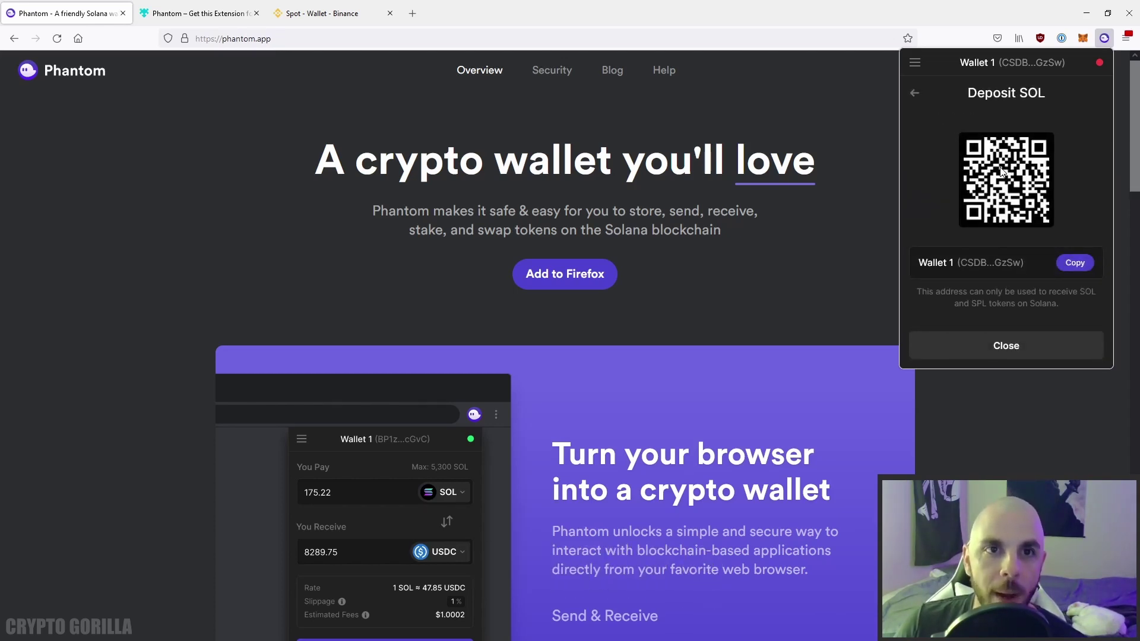
left_click(1075, 263)
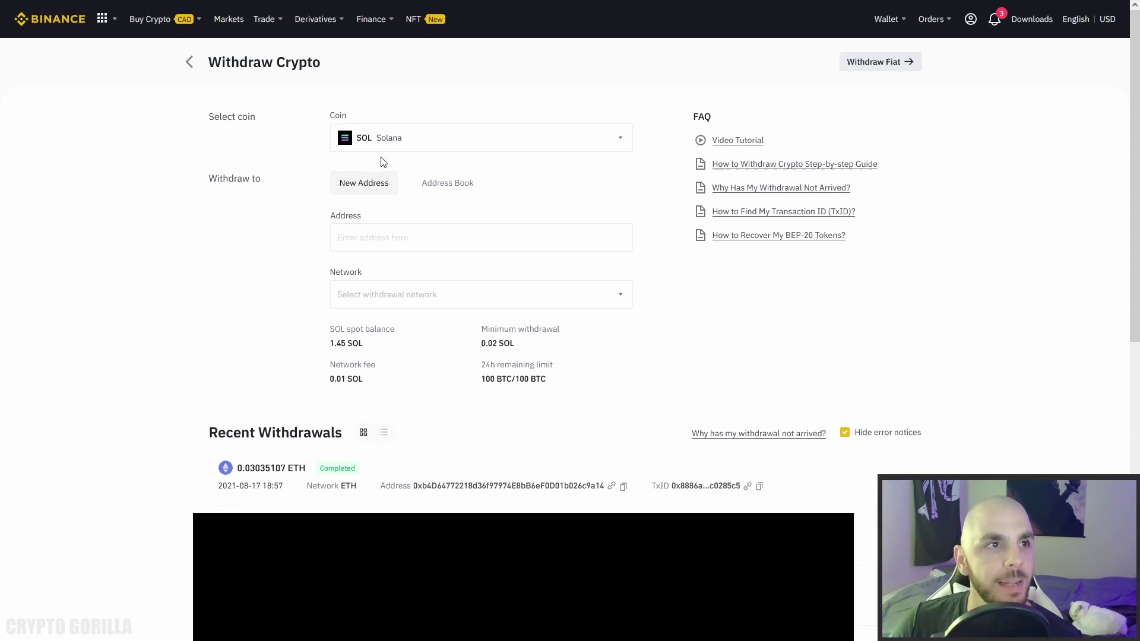
Paste the copied Phantom address into Binance's Withdraw Crypto Address field.
left_click(369, 238)
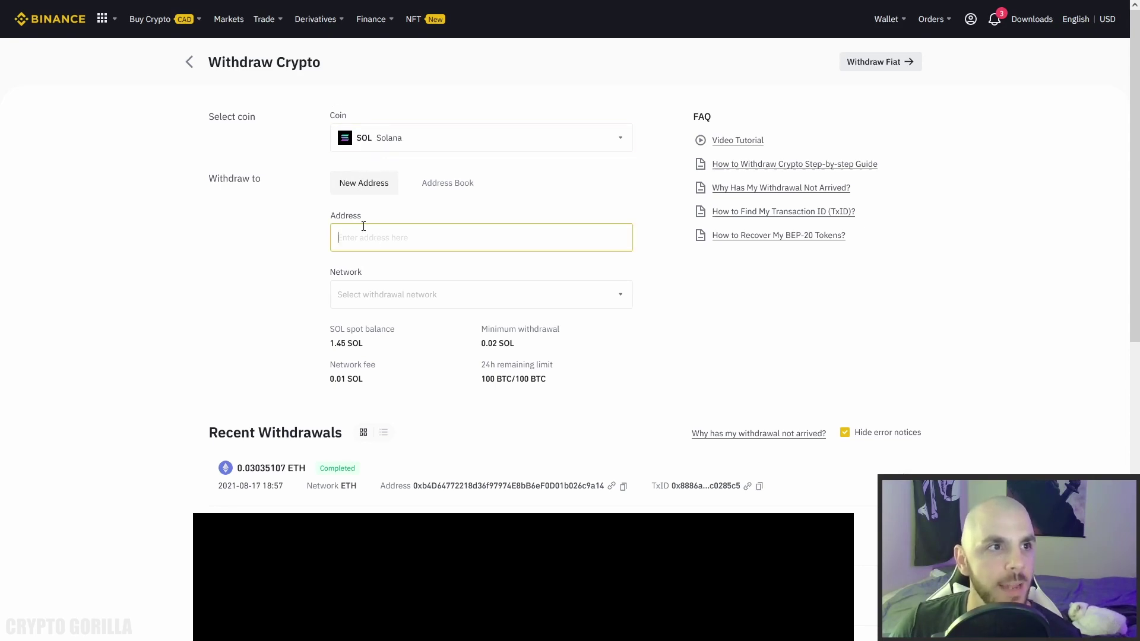
key("ctrl+v")
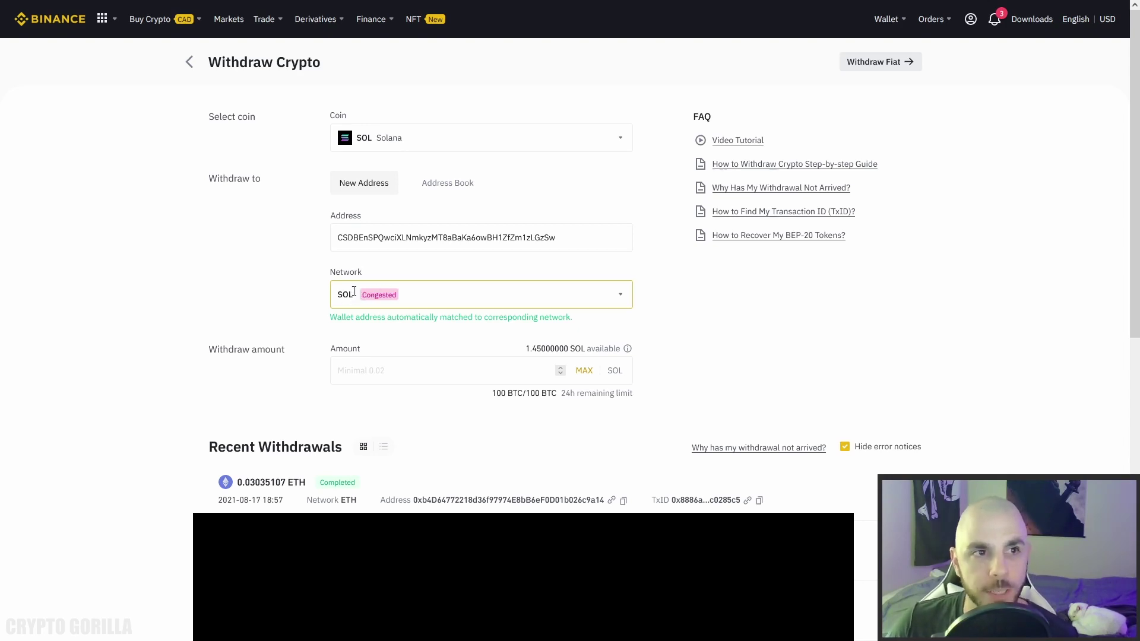
left_click(366, 370)
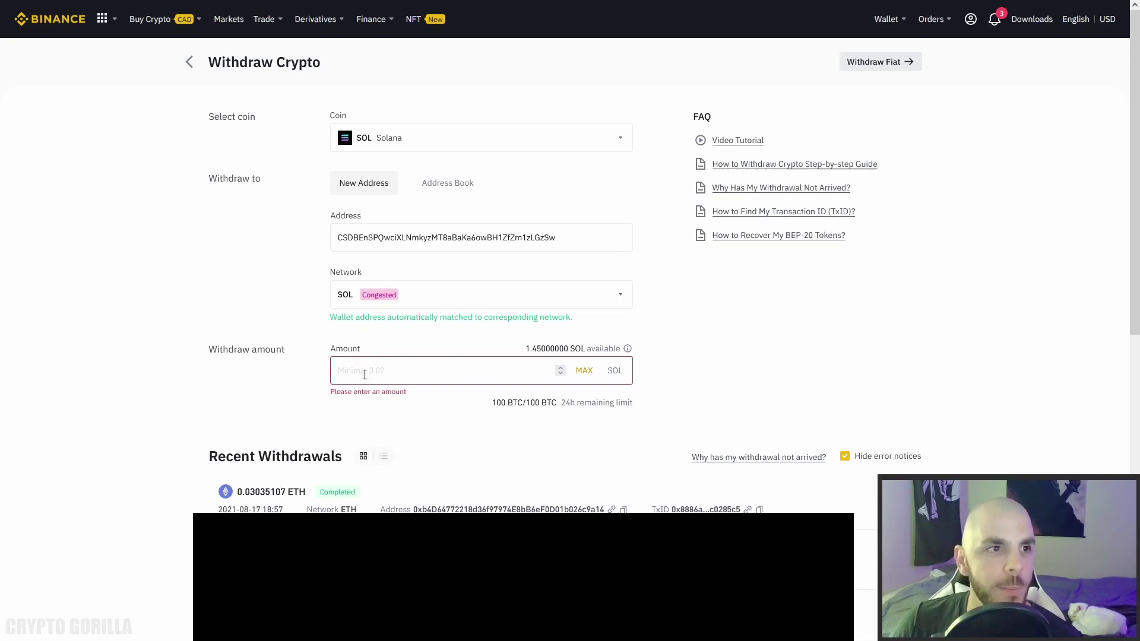
Withdraw the maximum 1.45 SOL on the SOL network to the Phantom wallet.
type("1")
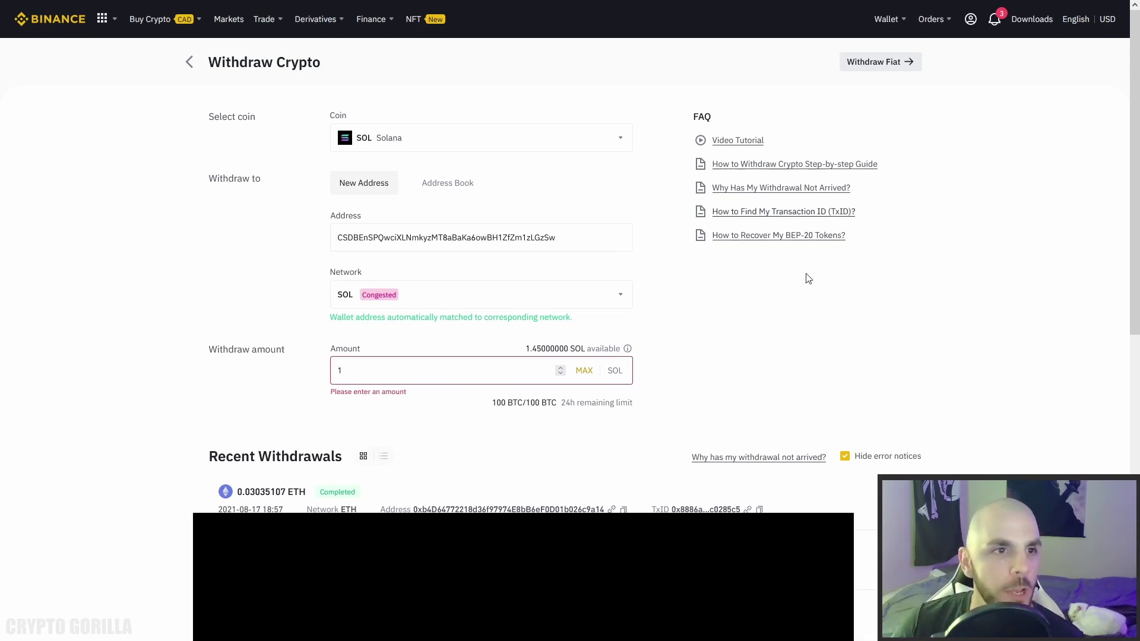
left_click(560, 367)
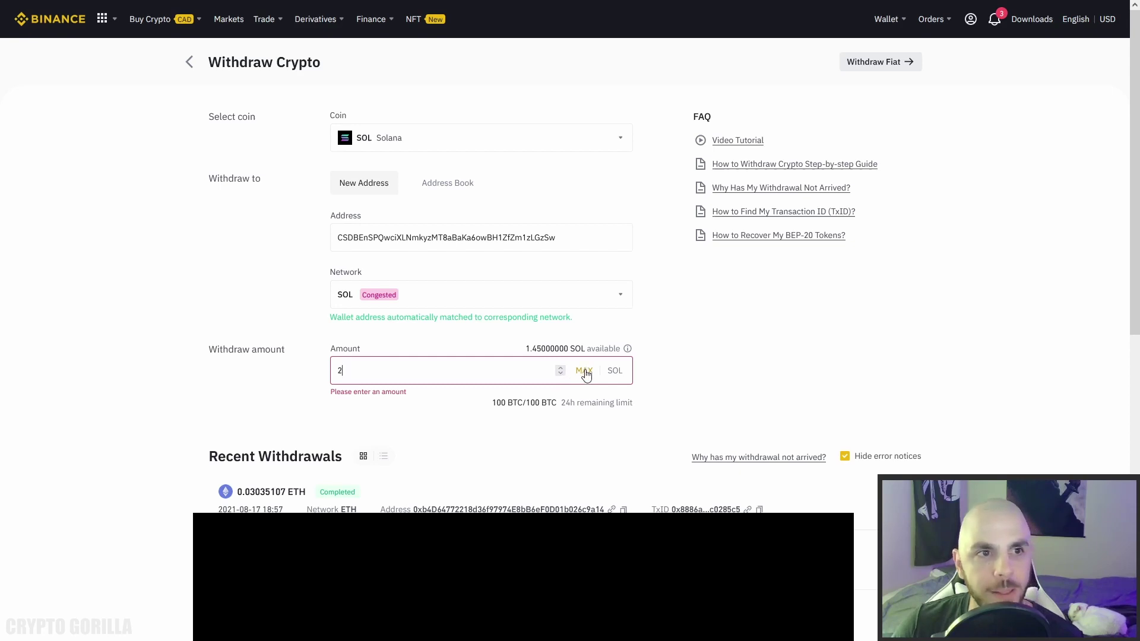
left_click(584, 371)
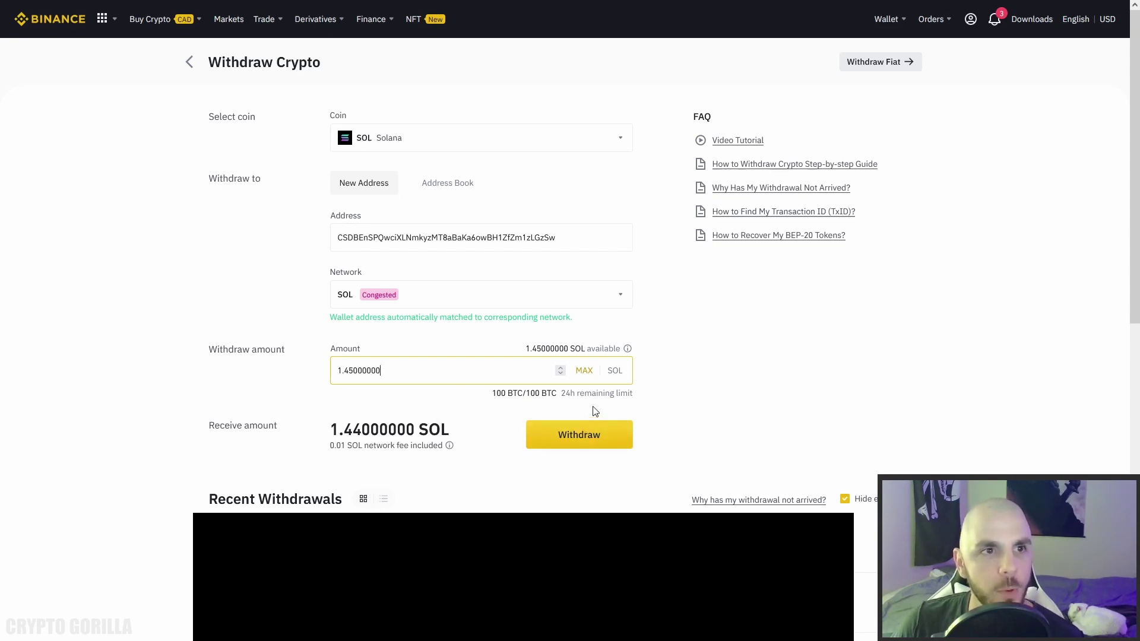
left_click(620, 296)
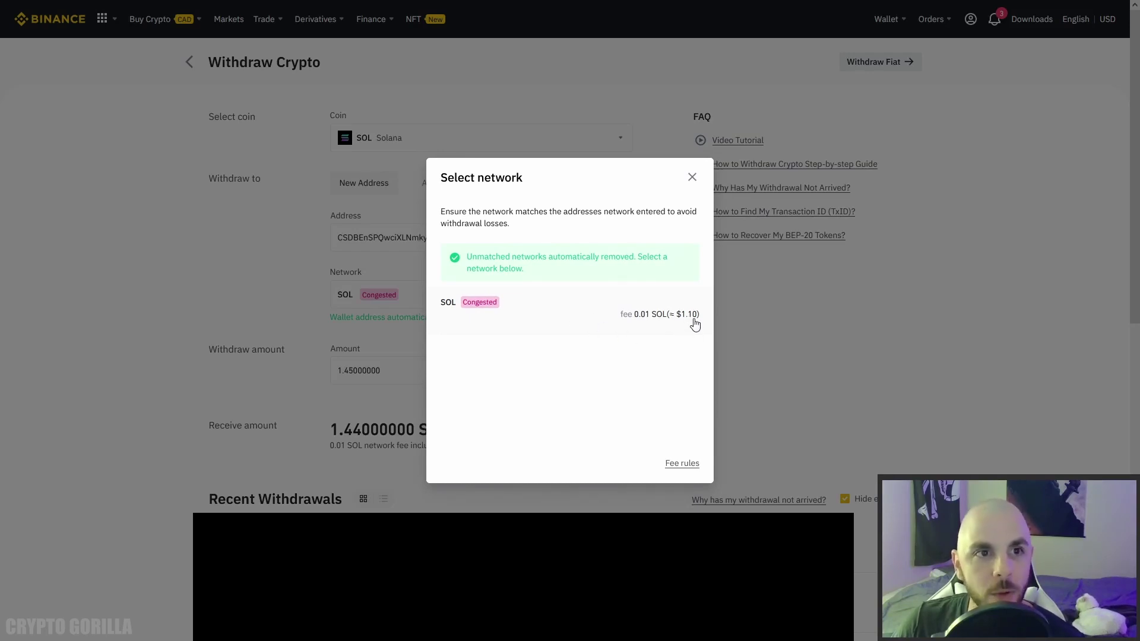
left_click(691, 178)
left_click(594, 443)
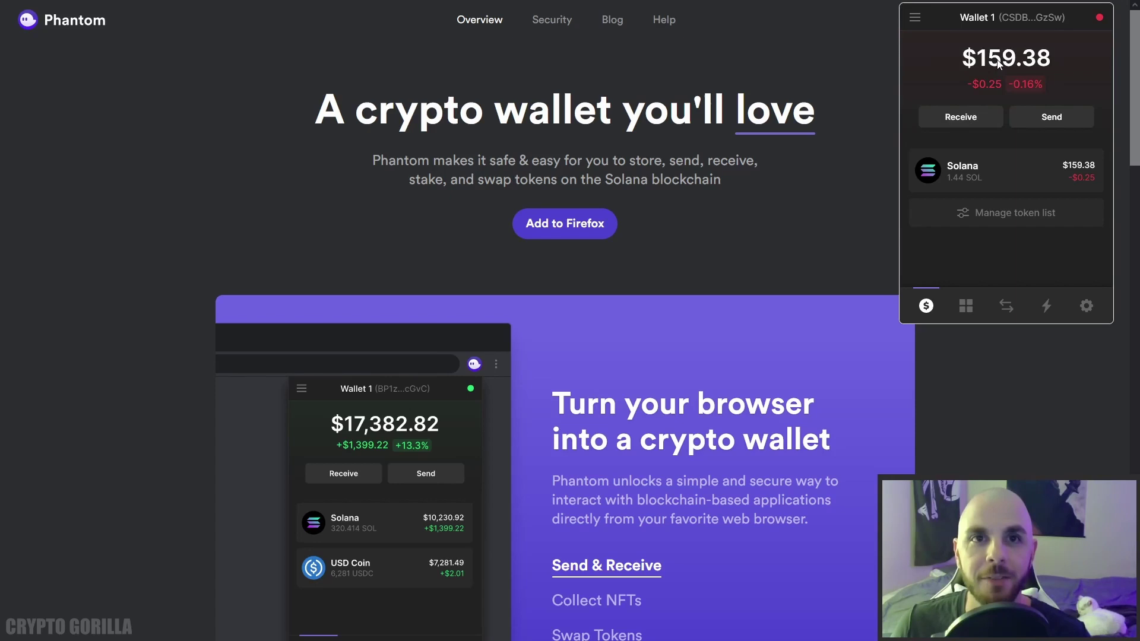
Confirm the 1.44 SOL arrival in activity and balances, then bring up the SOL-to-SRM swap form.
left_click(1050, 306)
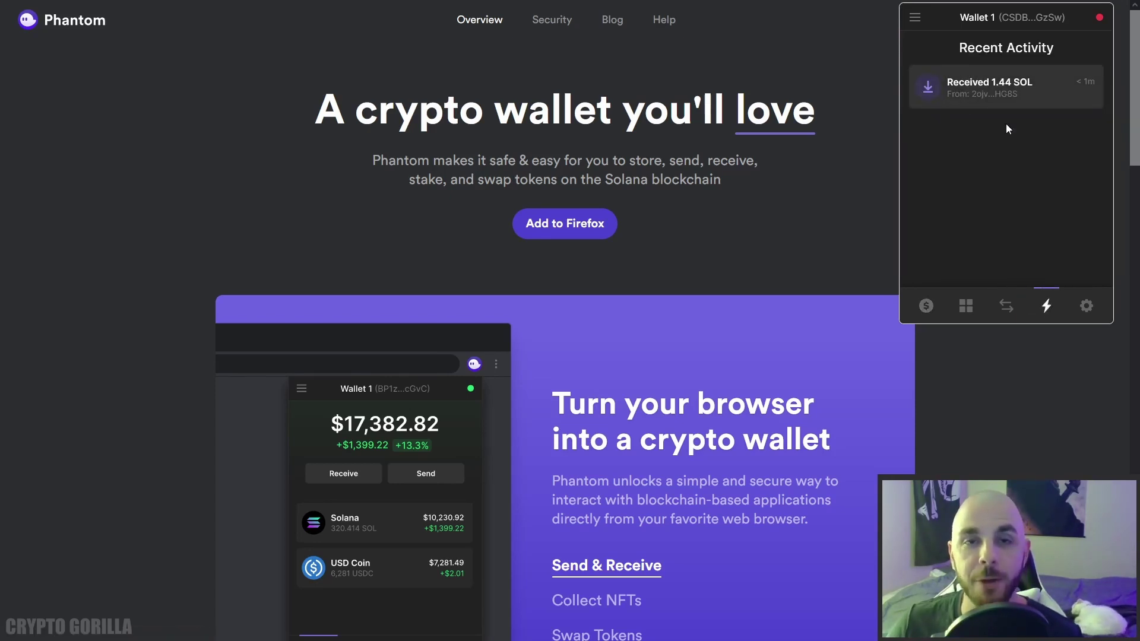
left_click(928, 307)
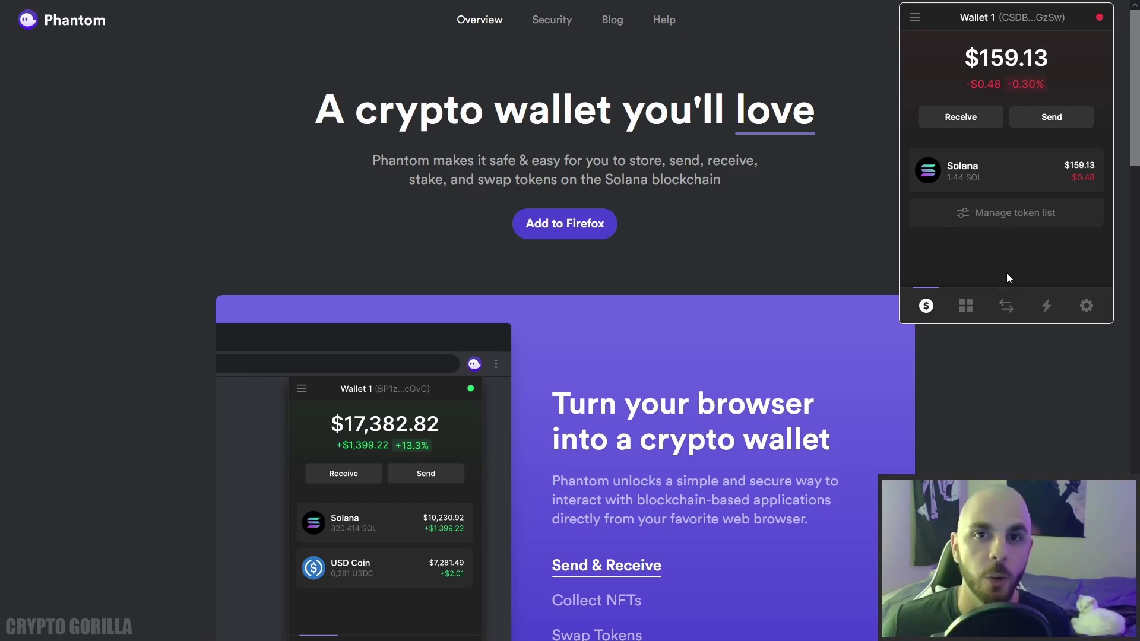
left_click(1016, 304)
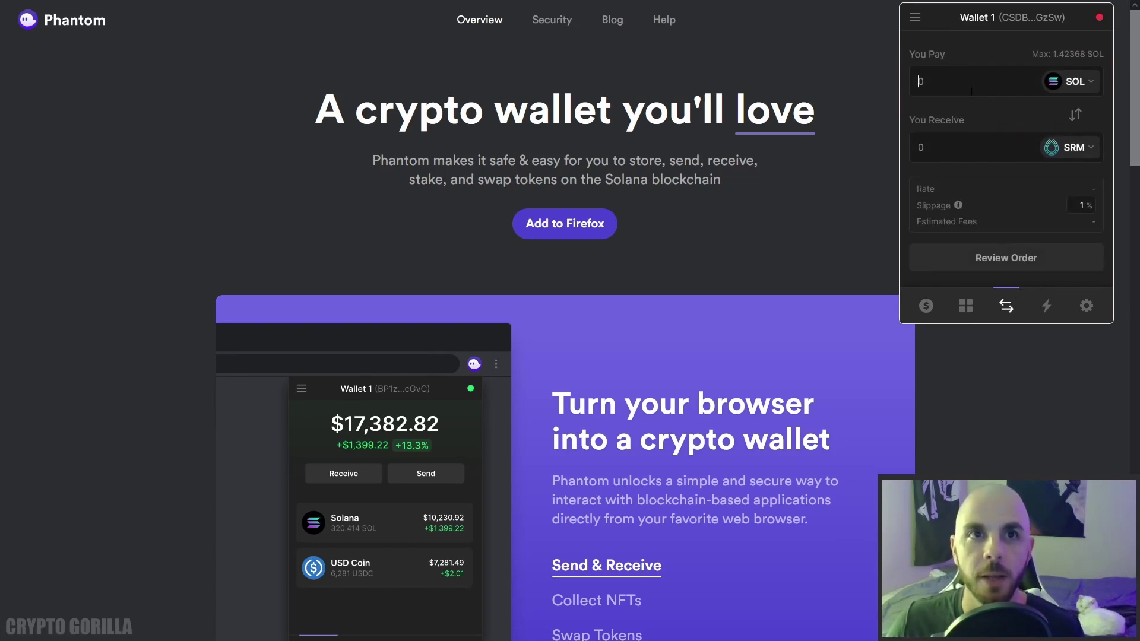
Swap 0.1 SOL for Serum, then verify the 1.30756 SRM in balances and activity.
type("0.1")
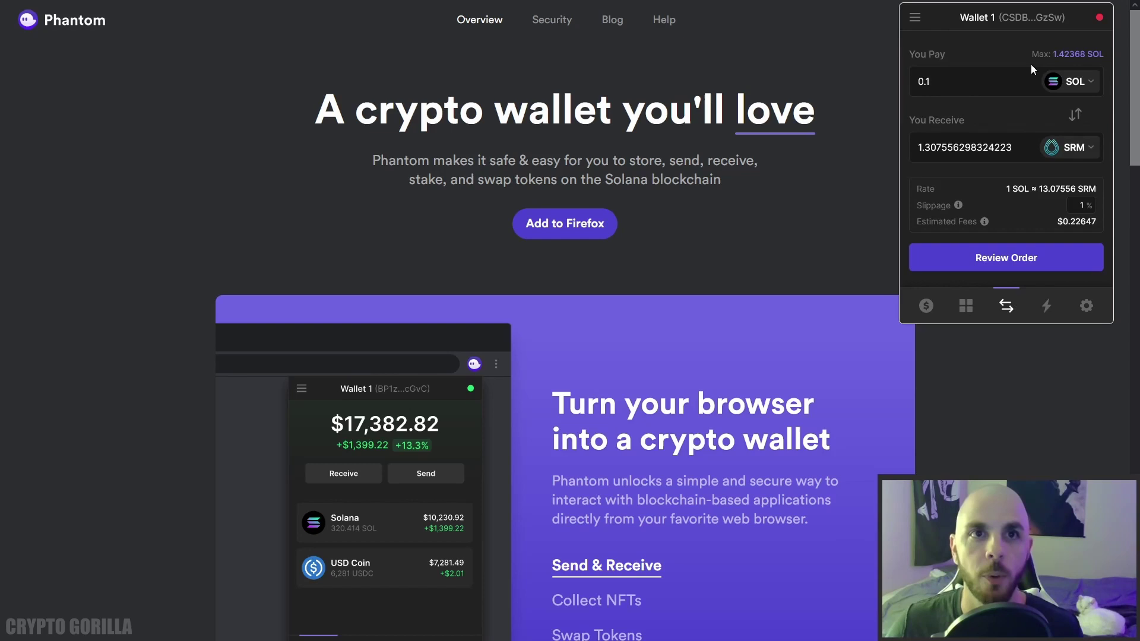
left_click(1075, 148)
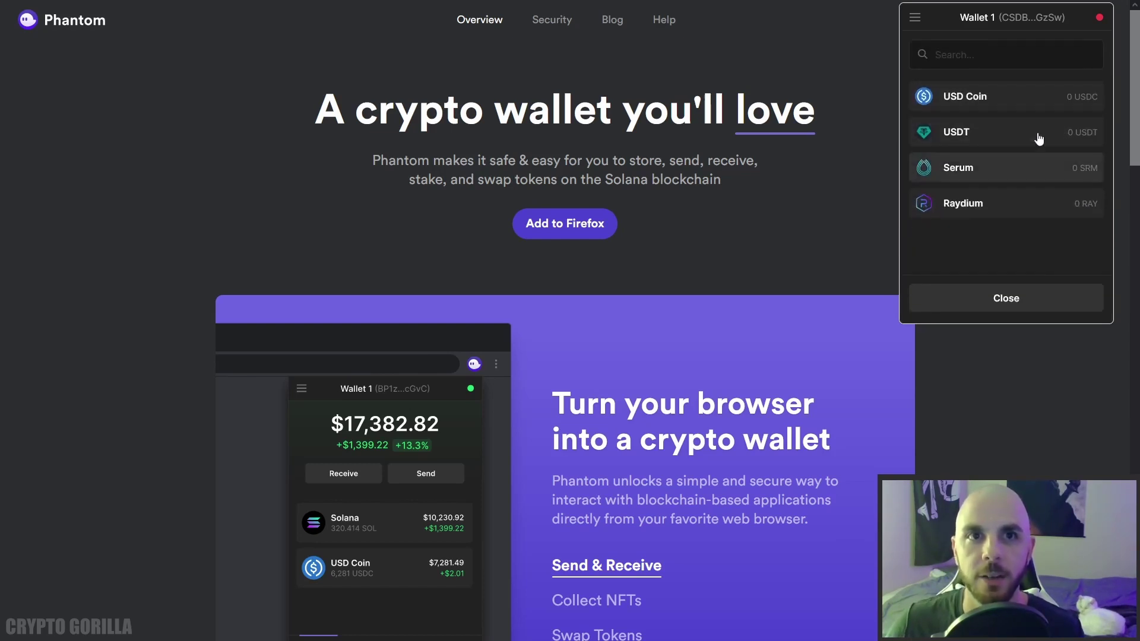
left_click(1021, 170)
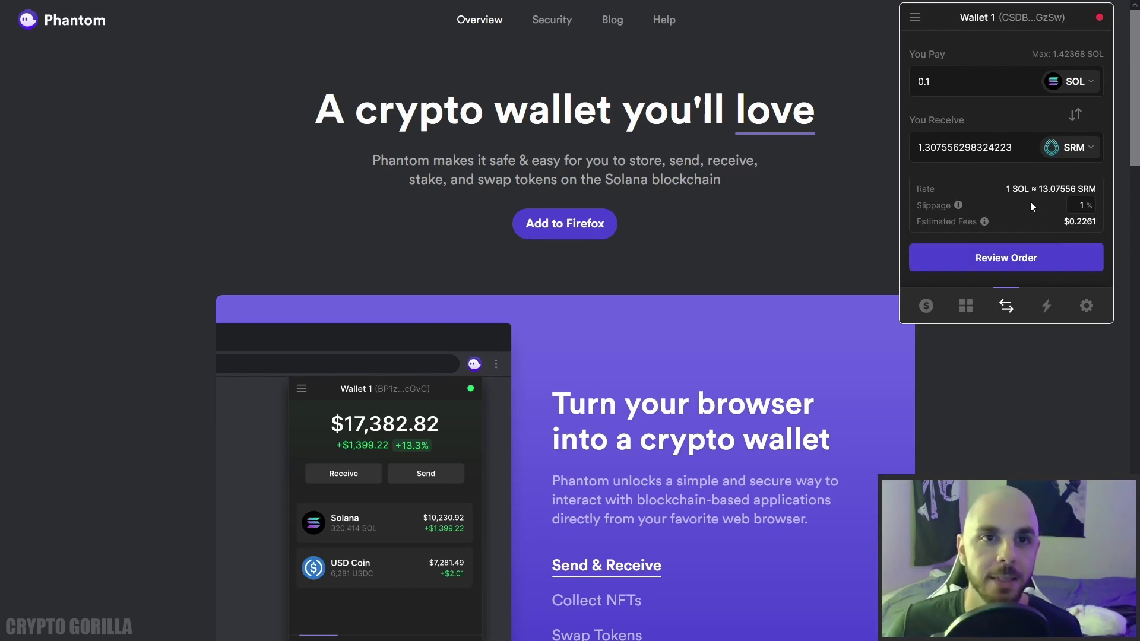
left_click(1030, 261)
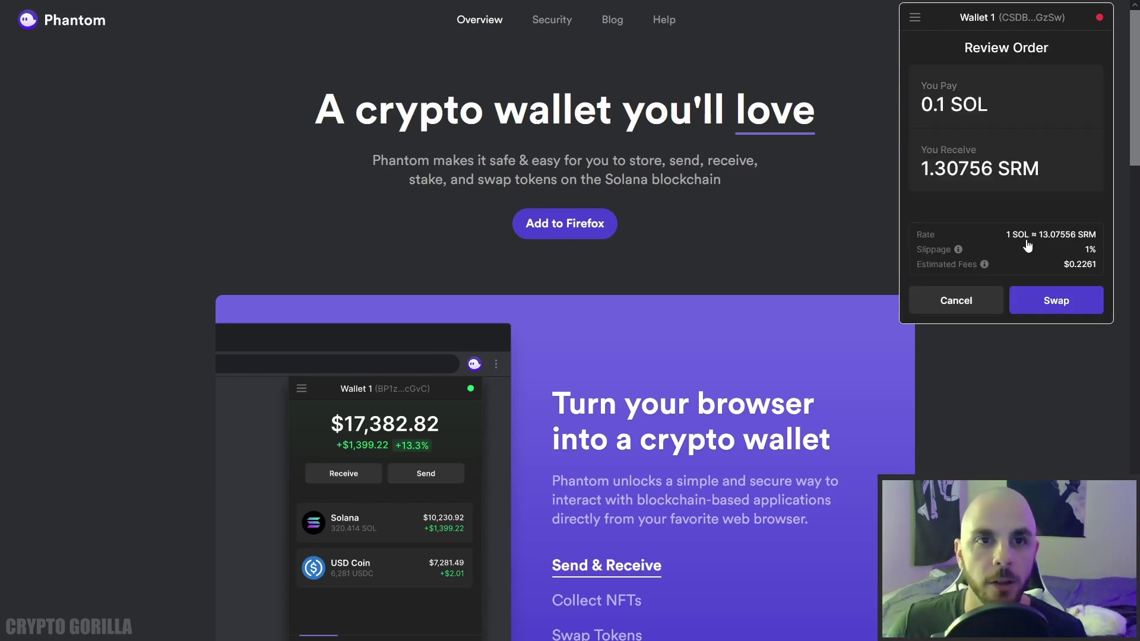
left_click(1057, 302)
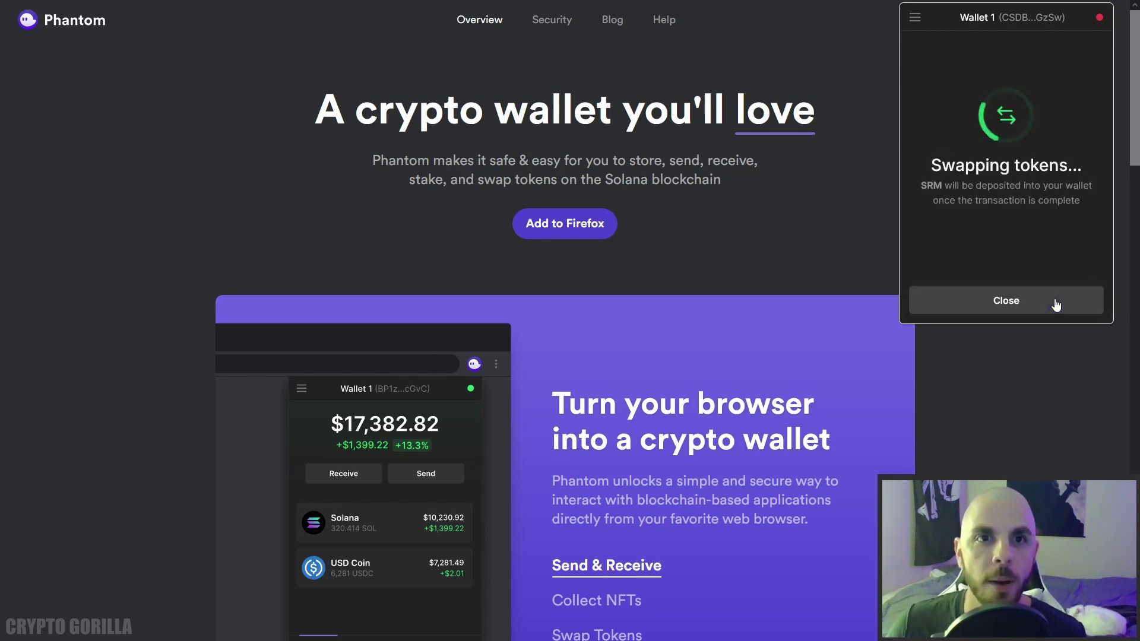
left_click(1019, 302)
left_click(926, 306)
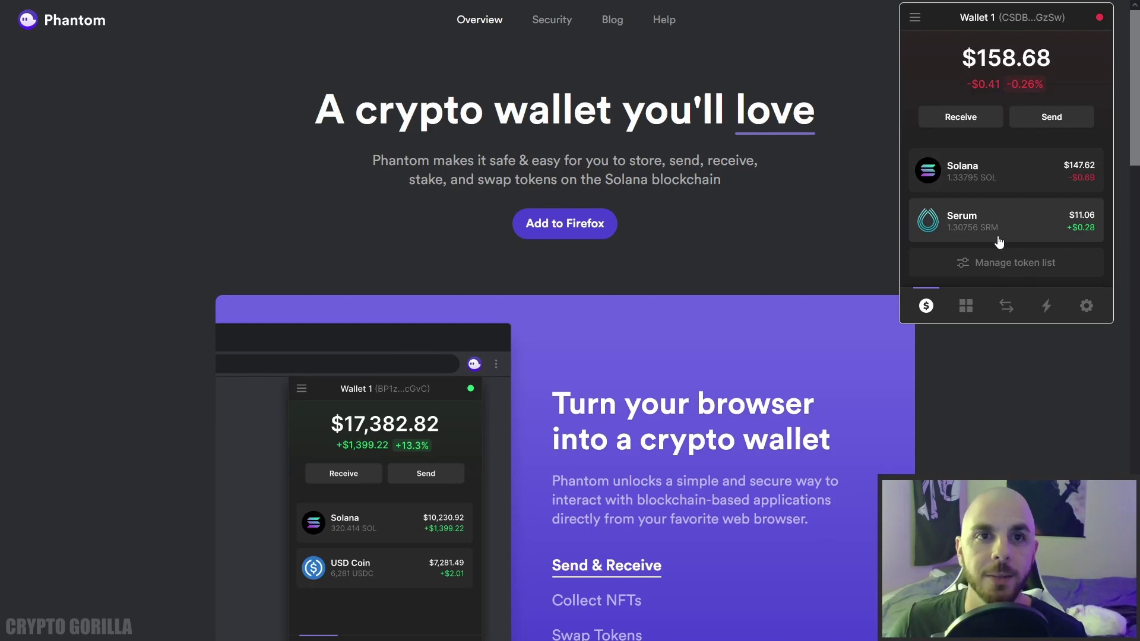
left_click(1048, 308)
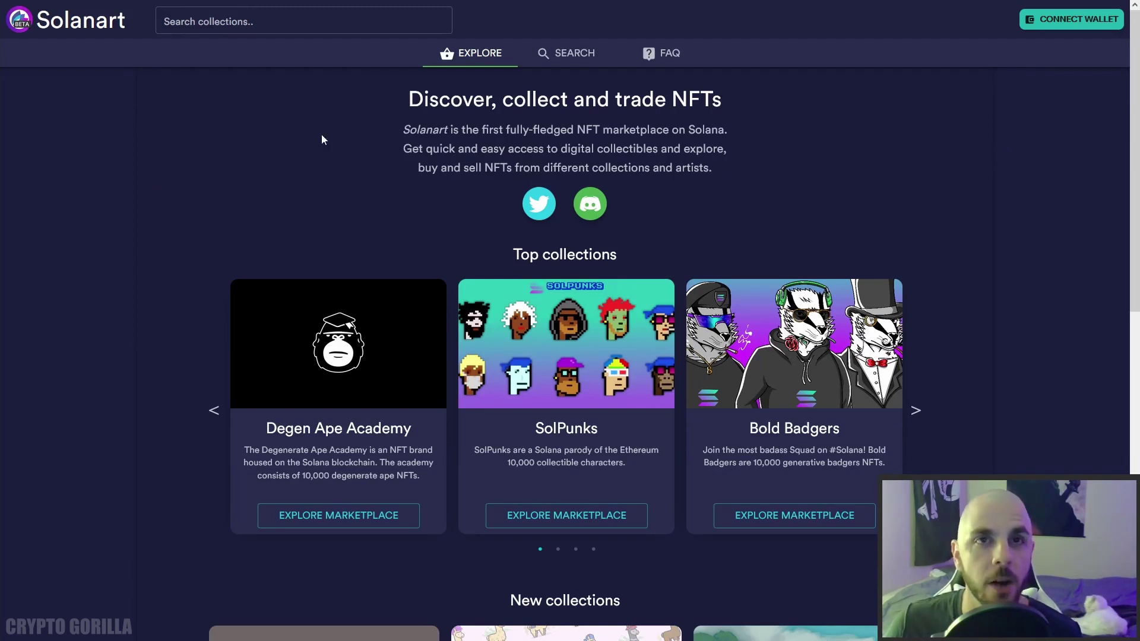
Link the Phantom wallet to Solanart by choosing PHANTOM and approving the connection.
left_click(1063, 30)
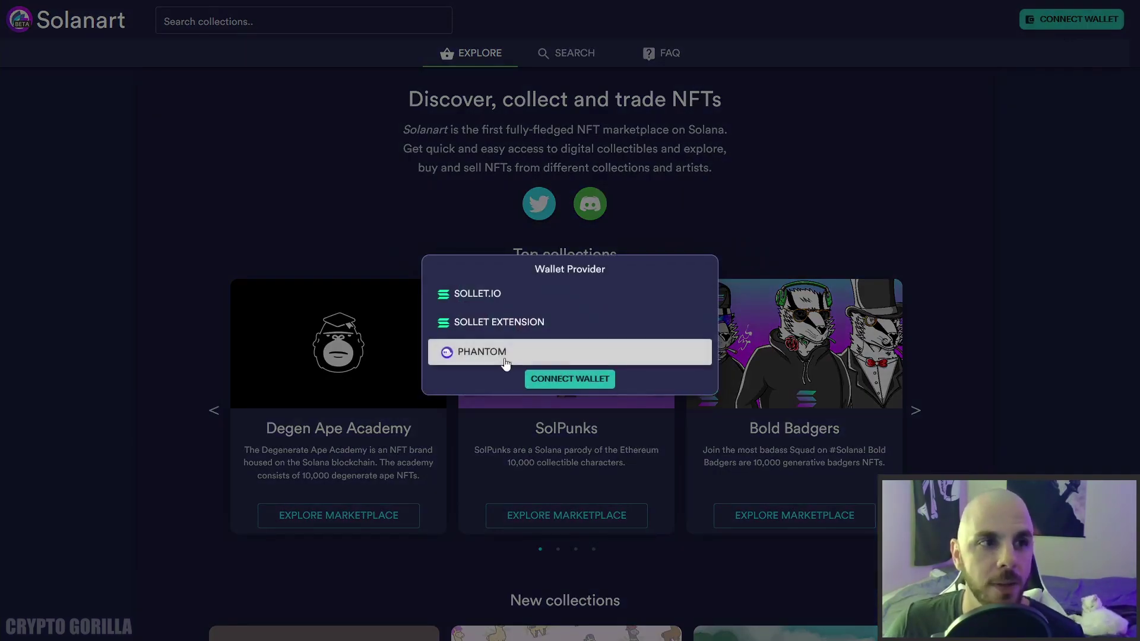
left_click(571, 383)
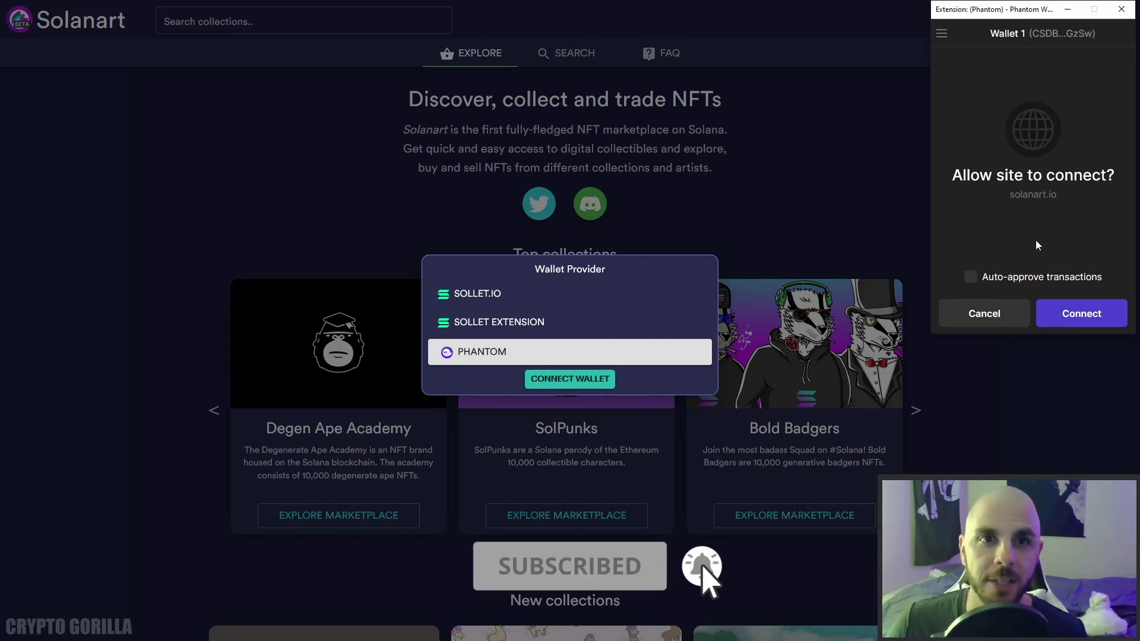
left_click(1081, 314)
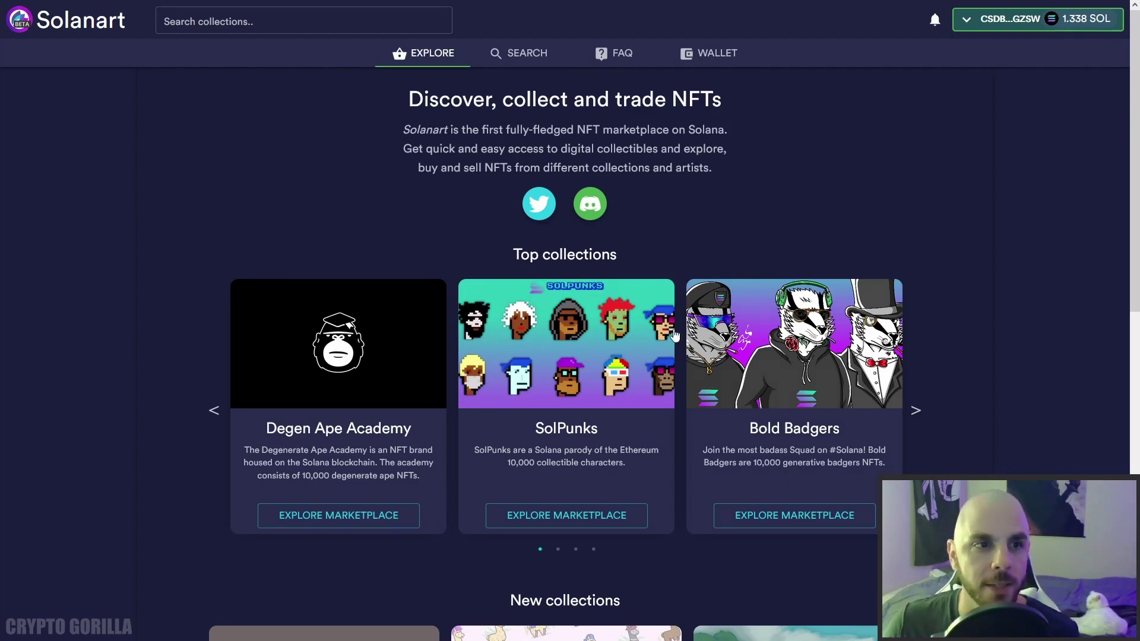
Open SolPunk #2495 from the SolPunks collection and start its 420 SOL purchase.
left_click(586, 382)
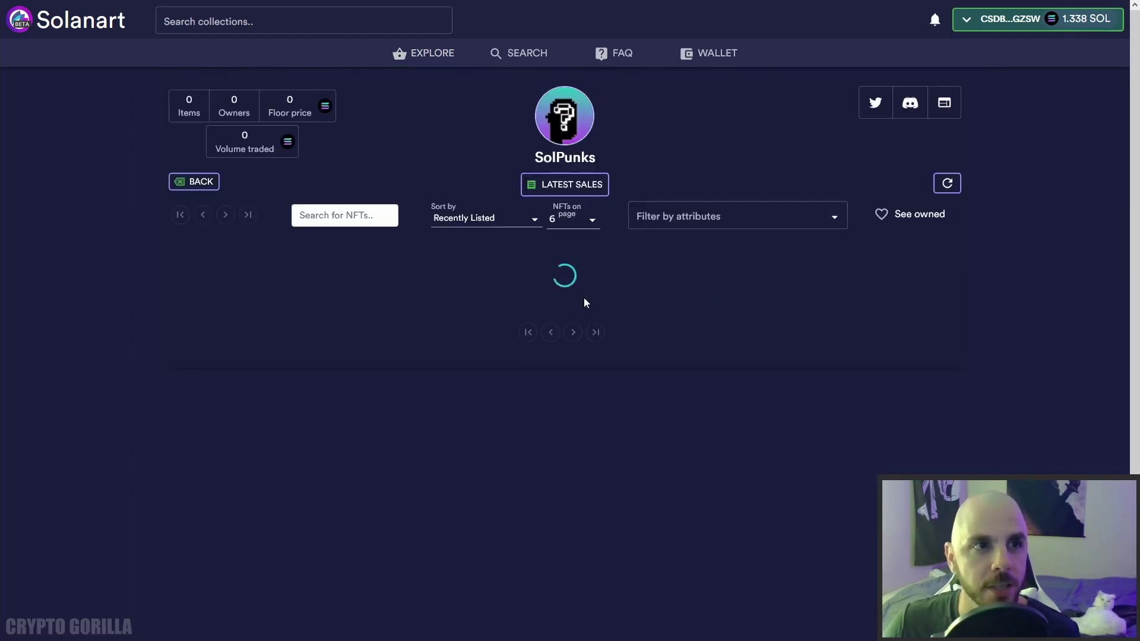
left_click(473, 427)
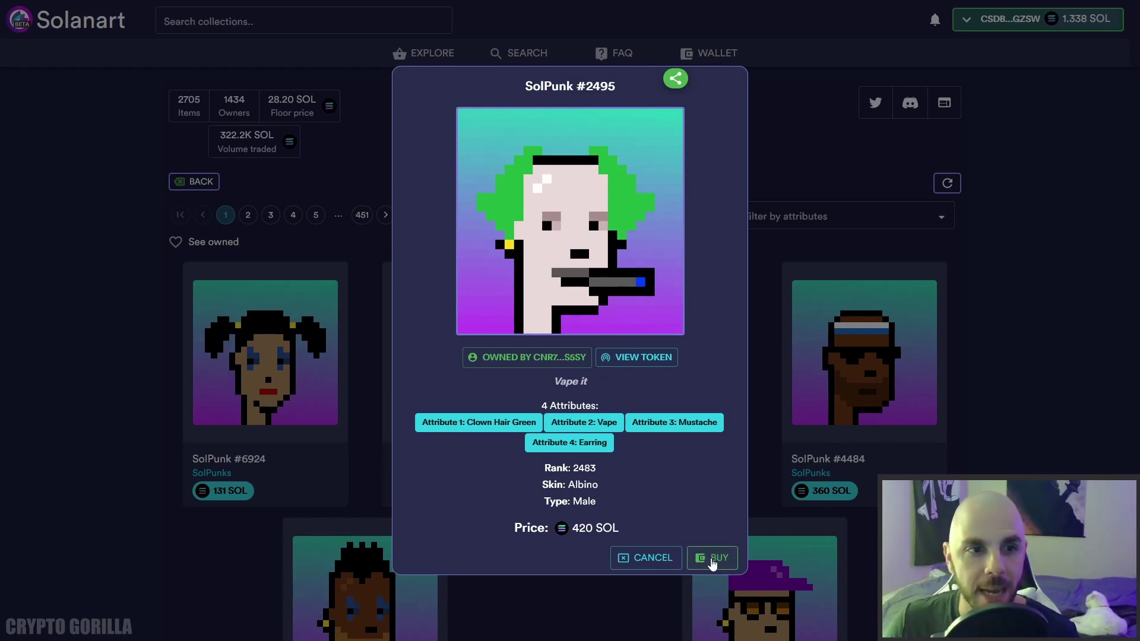
left_click(709, 559)
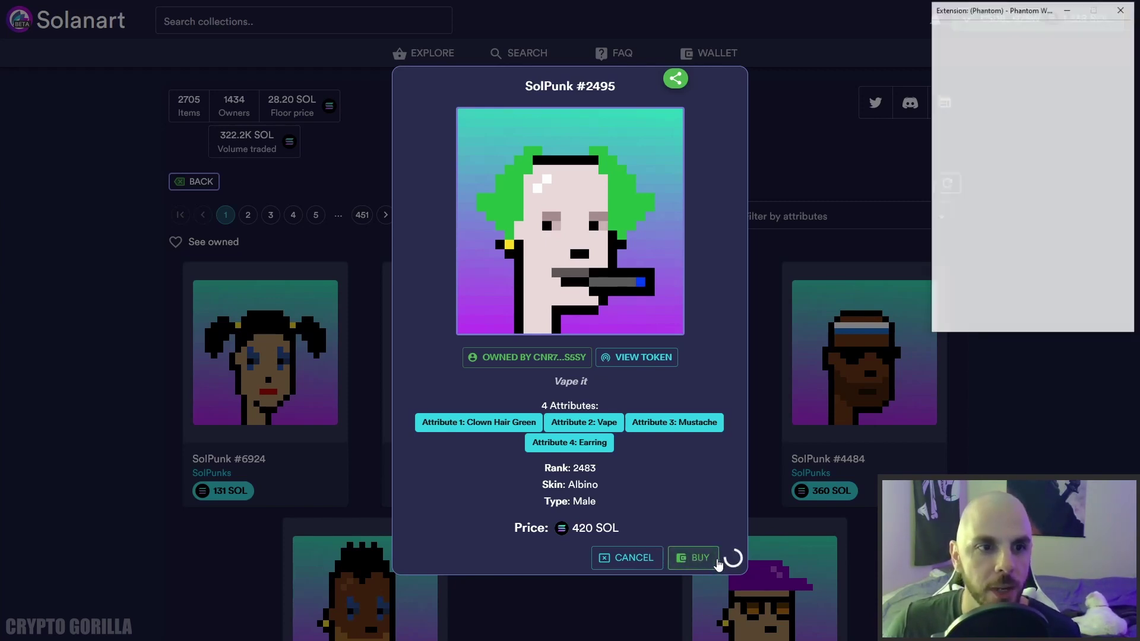
scroll(1029, 285, "down", 1)
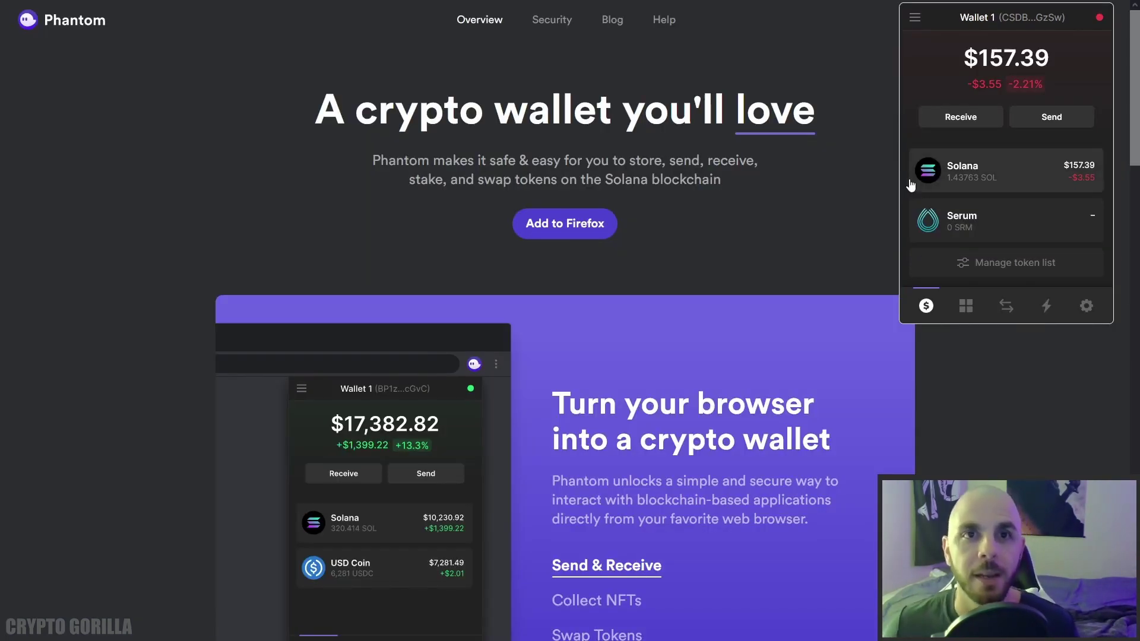
Send the maximum 1.43762 SOL to the pasted recipient Solana address.
left_click(1050, 120)
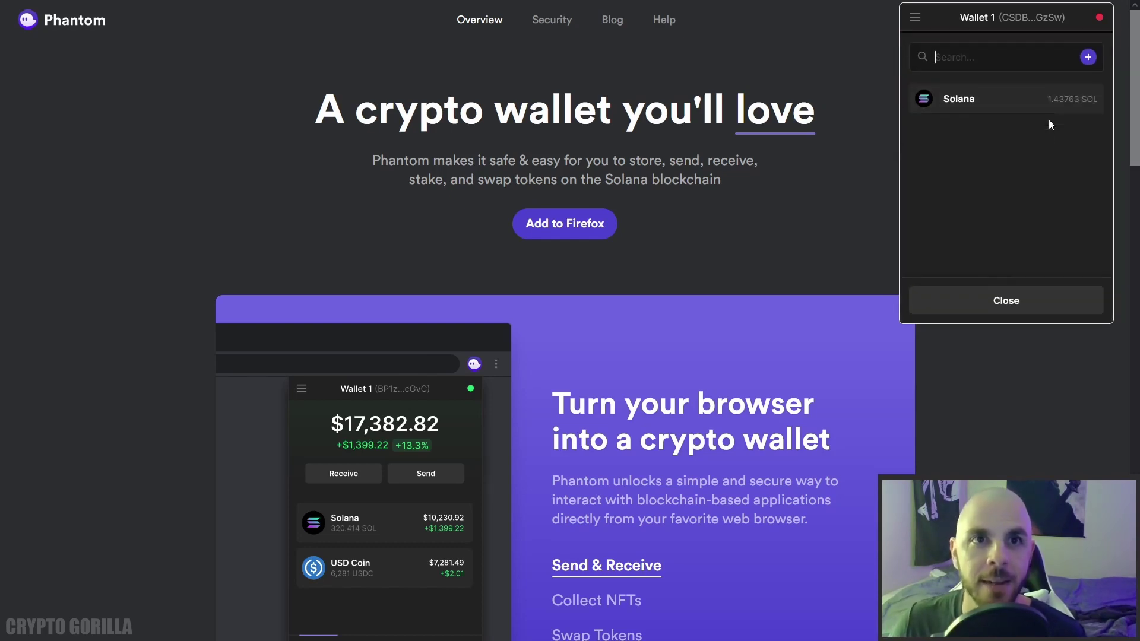
left_click(1008, 104)
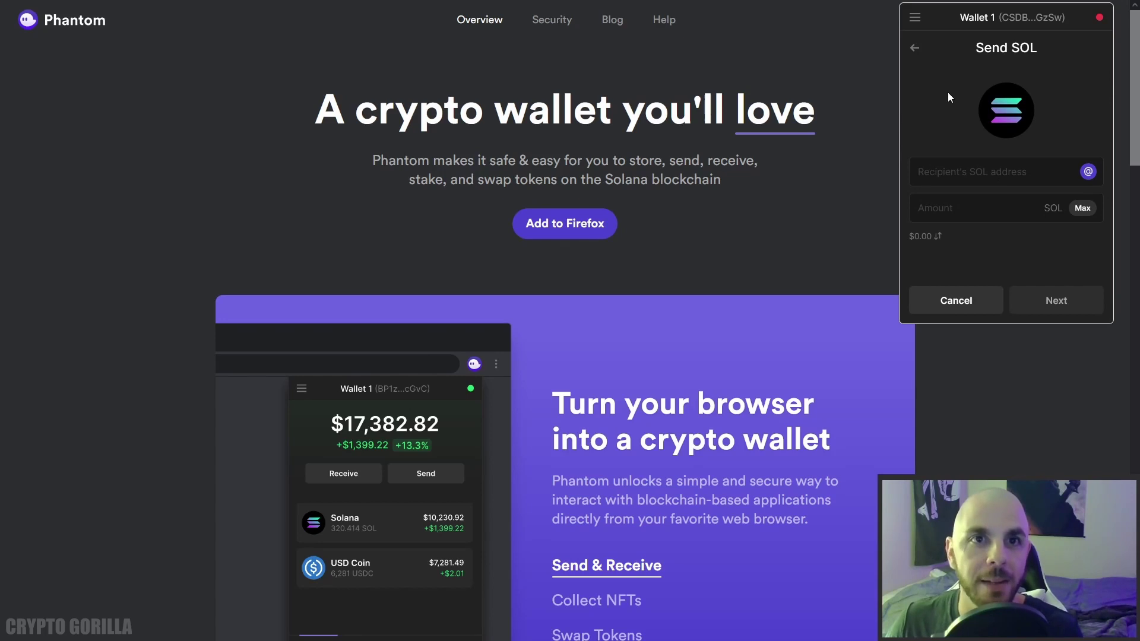
type("3hJ7FN7QH8q5YFynWFvVq7NjwgbcRhy7VRT7BNwTvJrT")
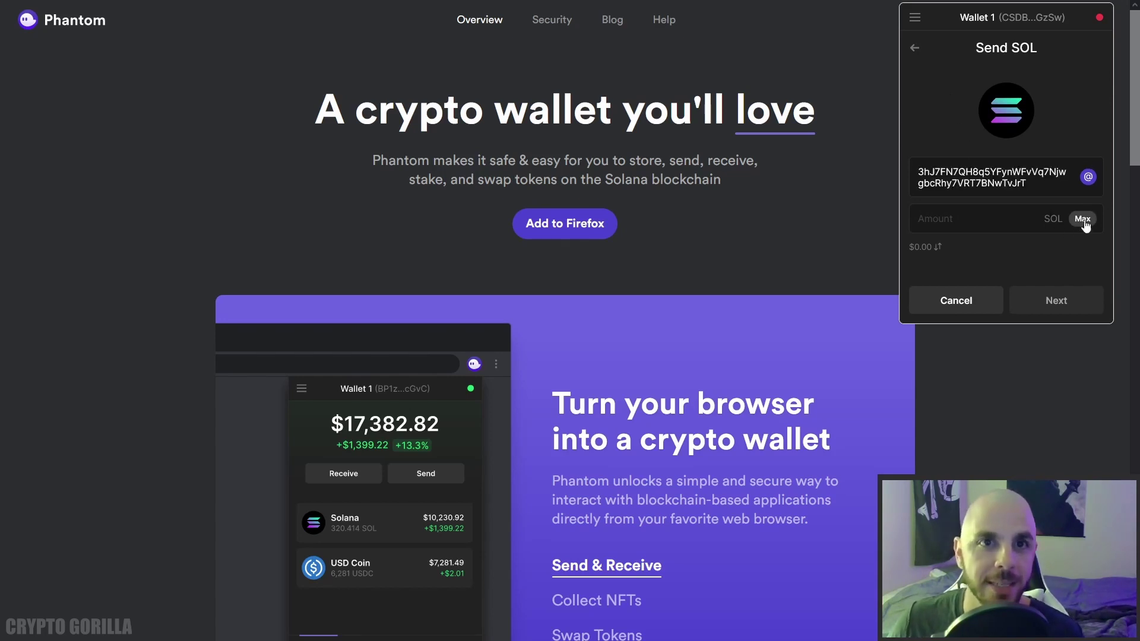
left_click(1083, 218)
left_click(1063, 310)
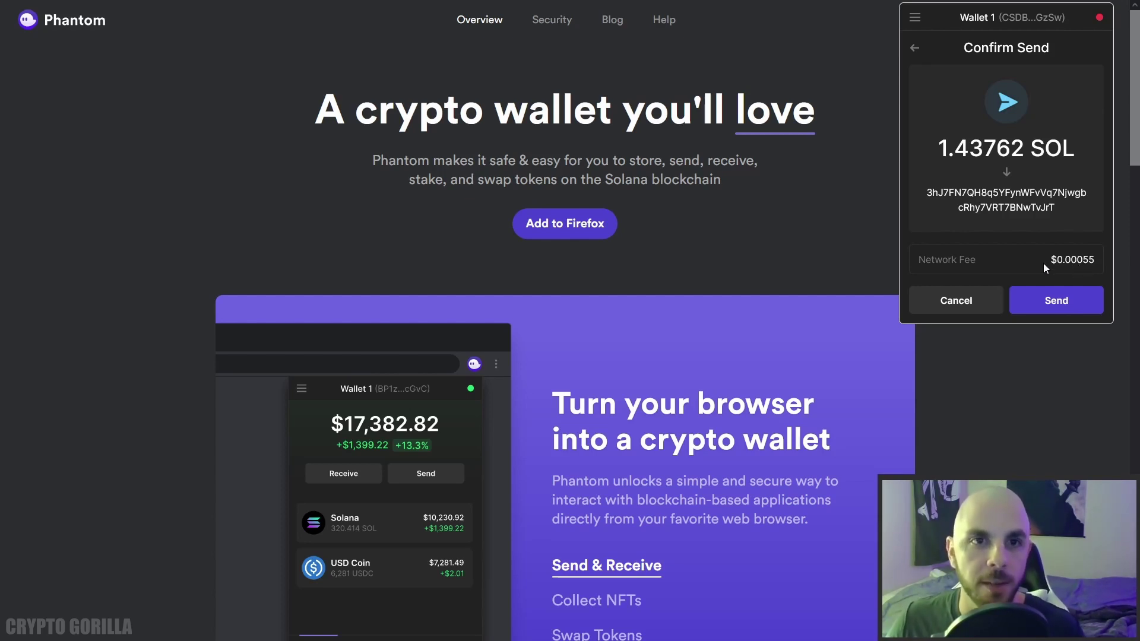
key("Escape")
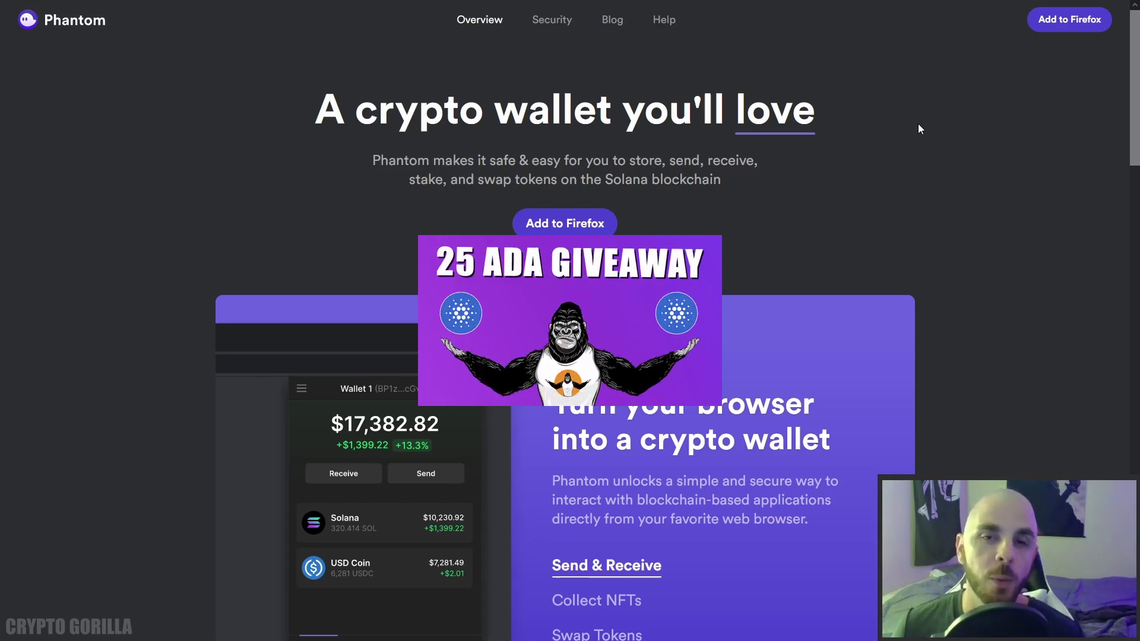